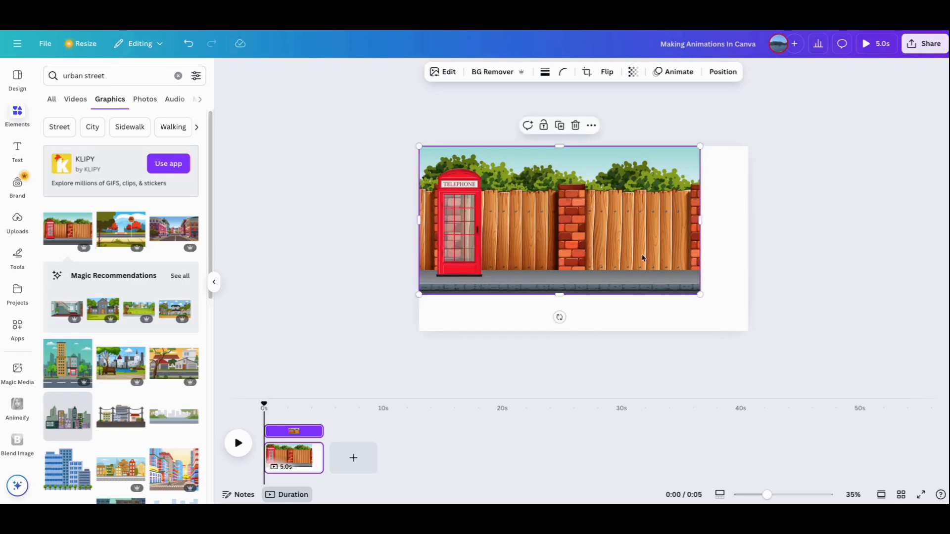
- Enlarge and reposition the telephone-box street background so it covers the whole page
drag(698, 224, 757, 220)
drag(588, 295, 587, 337)
drag(564, 238, 564, 227)
drag(588, 324, 588, 331)
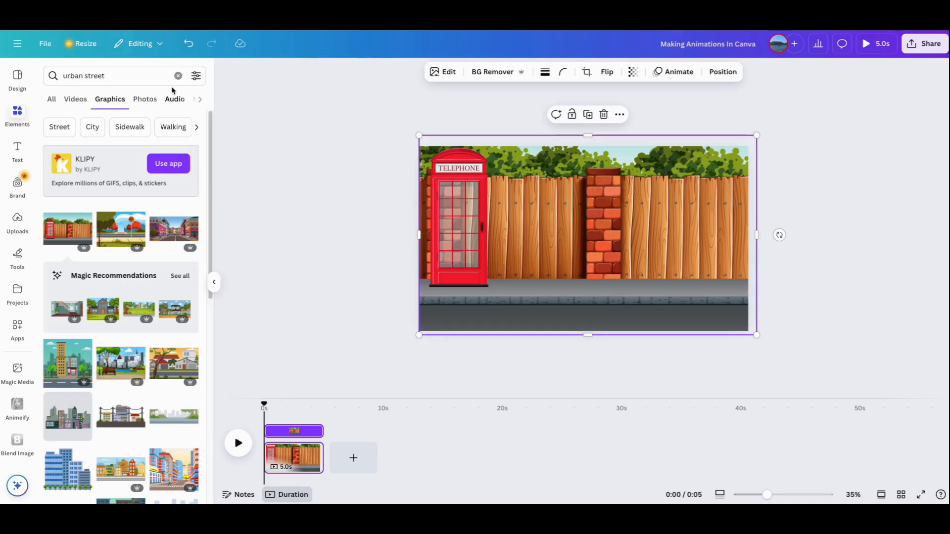
- Search the graphics for "walking" and add the animated man with a green backpack reading while he walks
click(178, 75)
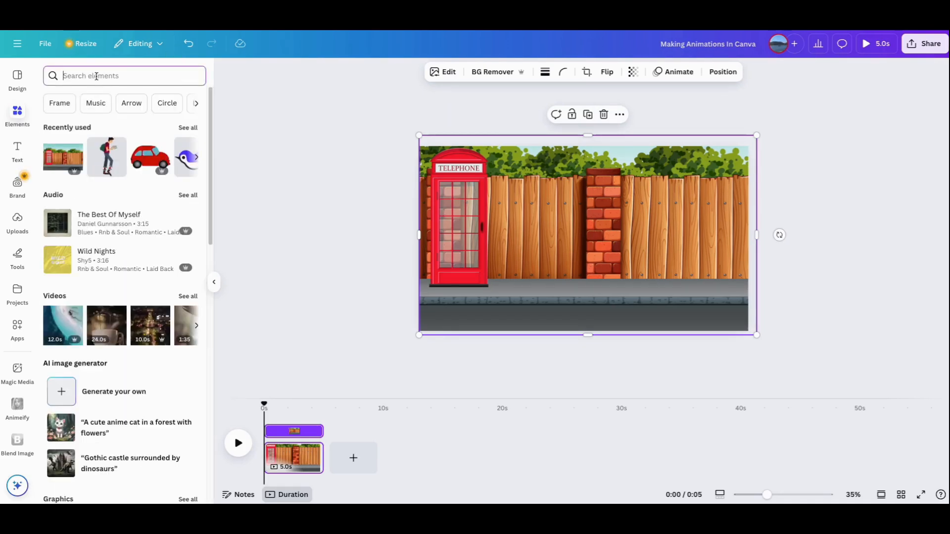
text(wlaking)
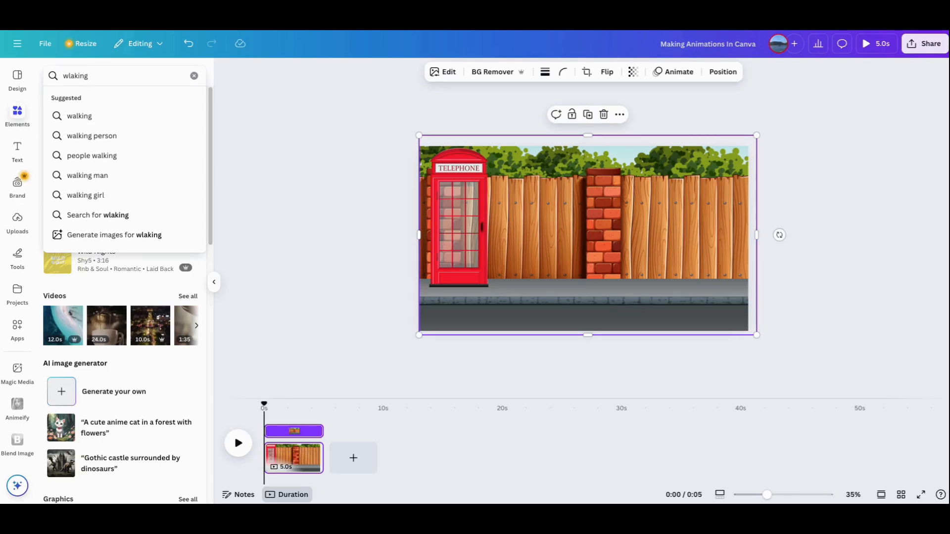
click(94, 119)
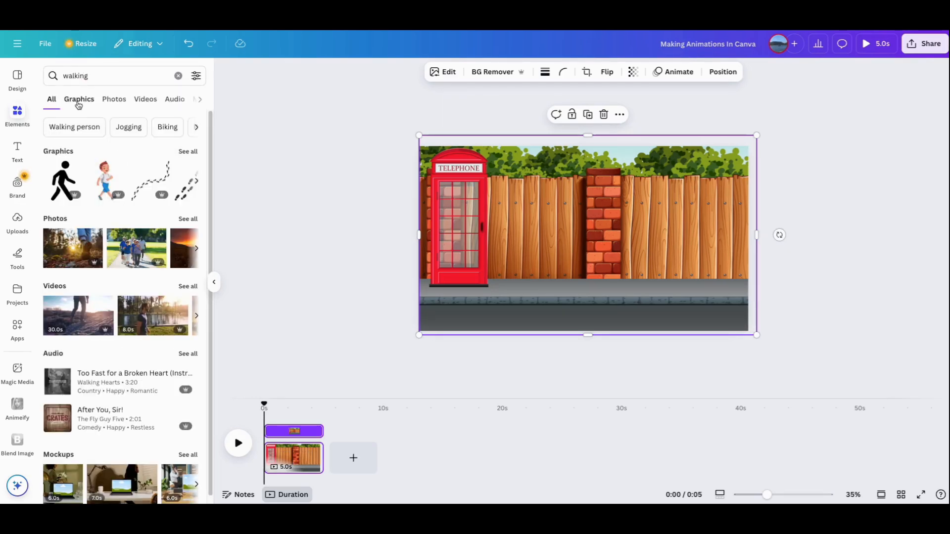
click(78, 101)
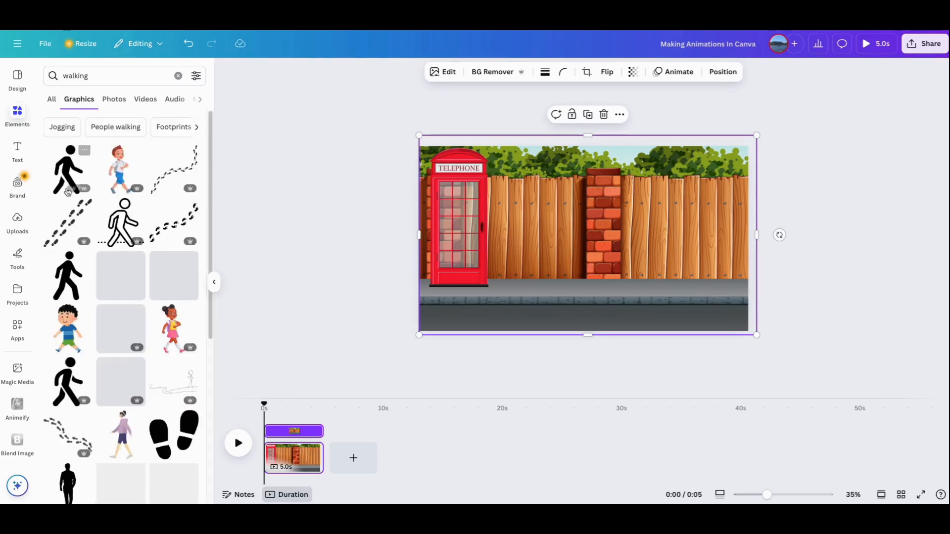
scroll(93, 273, down, 1)
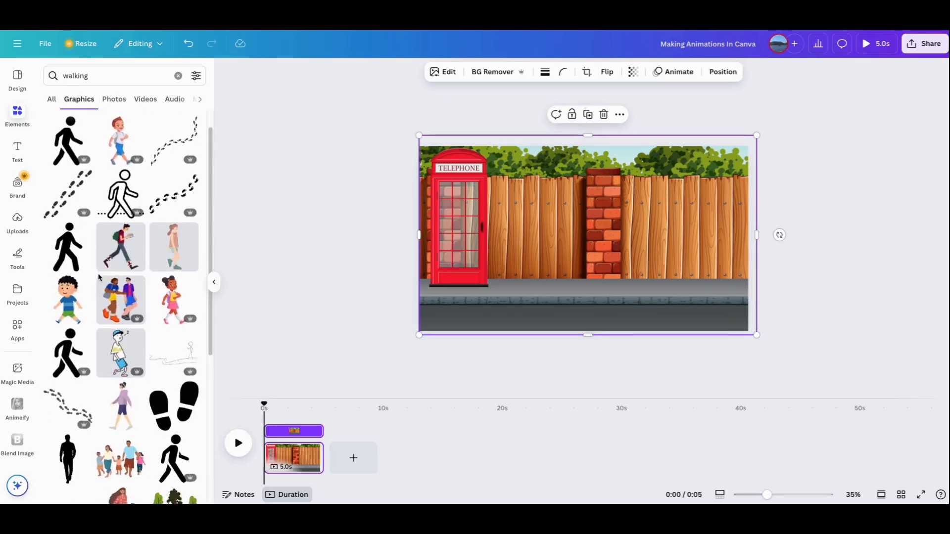
scroll(99, 278, down, 1)
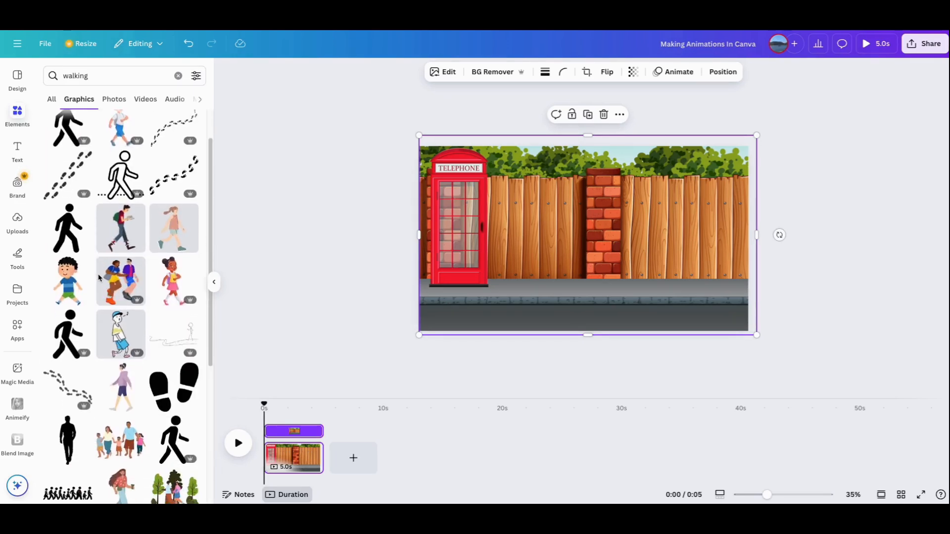
click(115, 236)
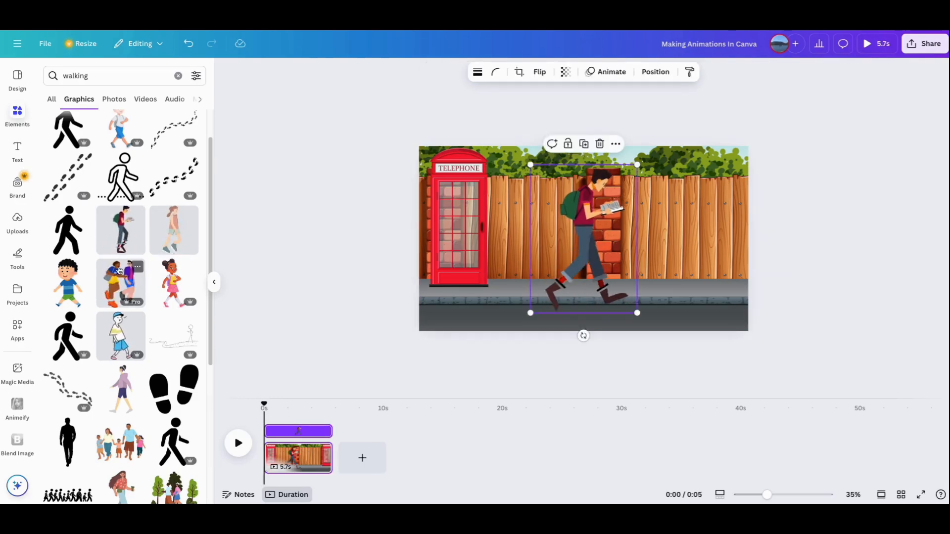
- Flip the walking man horizontally, shrink him, and place him on the sidewalk partly off the page's right edge
click(540, 76)
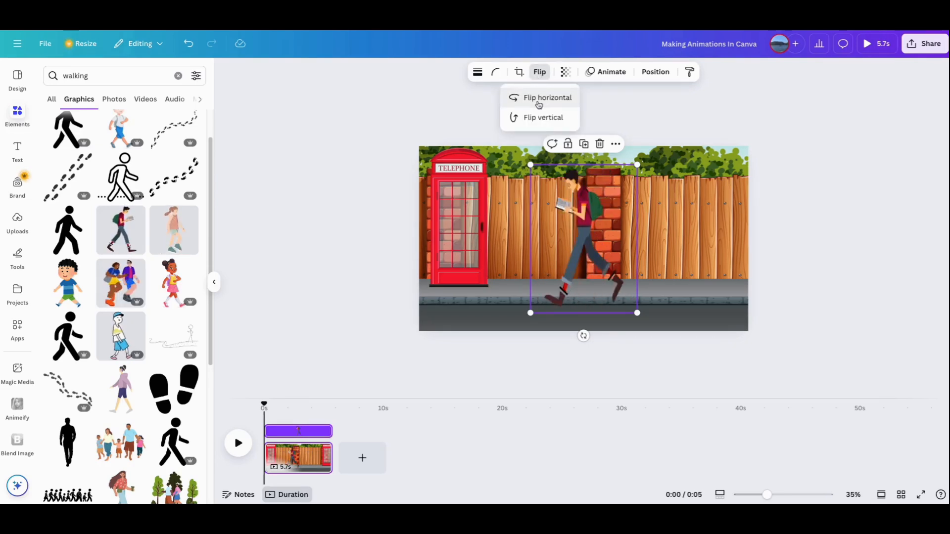
click(539, 99)
drag(531, 165, 570, 219)
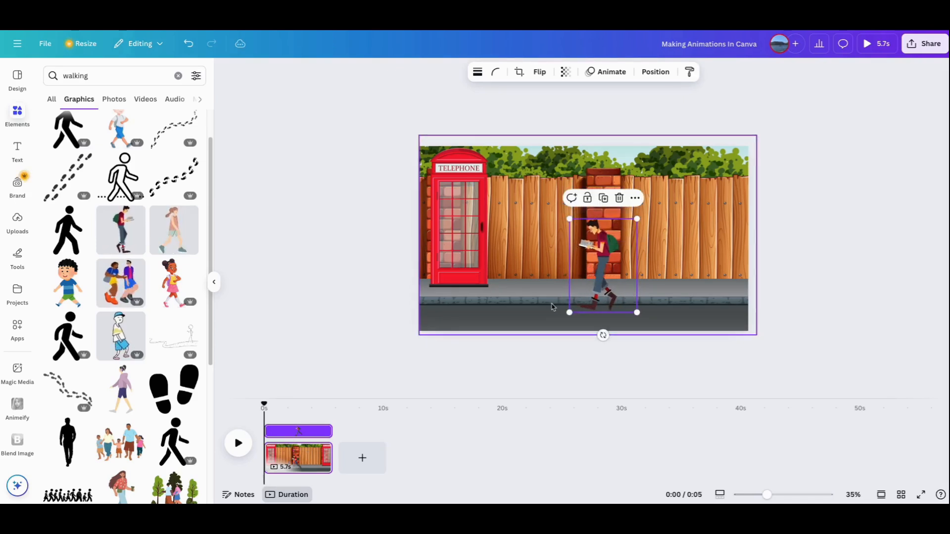
drag(606, 265, 708, 250)
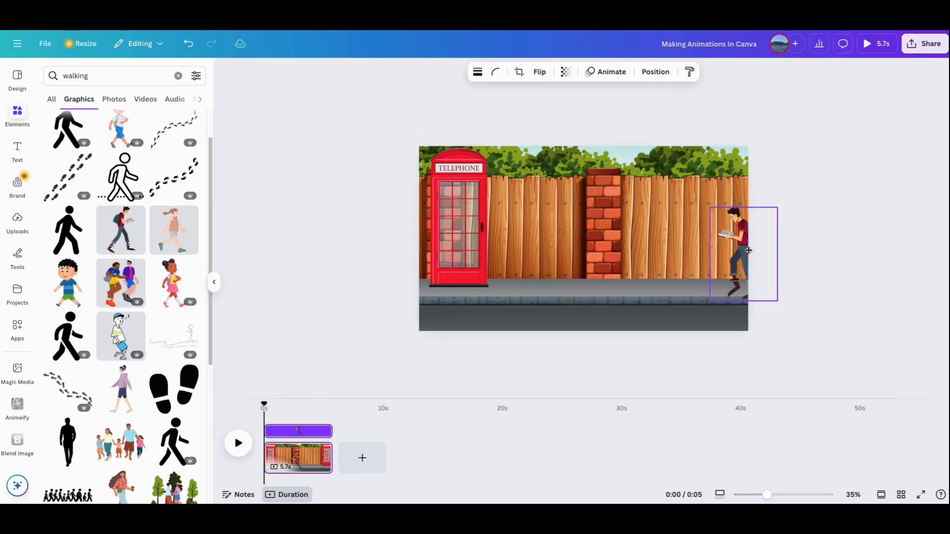
drag(751, 250, 752, 251)
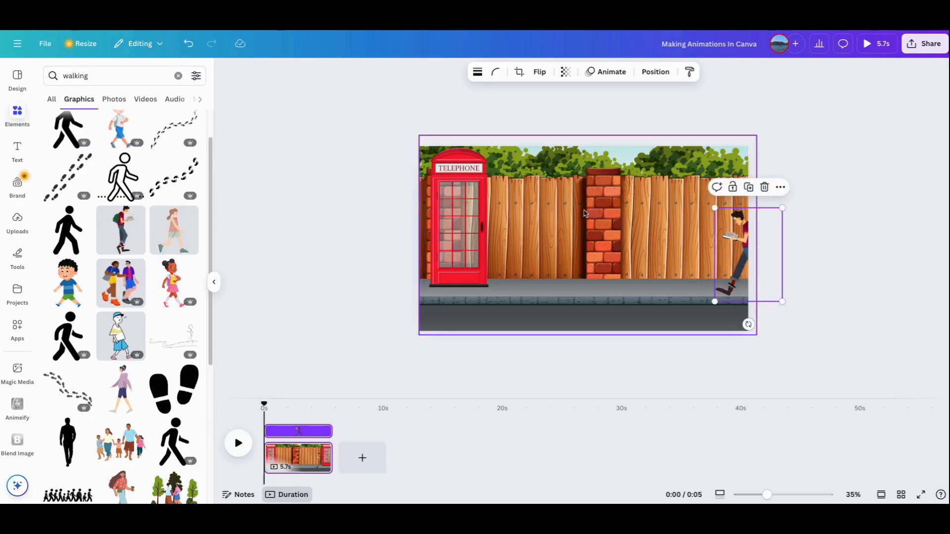
- Create a custom animation path that moves the walking man leftward across the page and out past its left edge
click(608, 74)
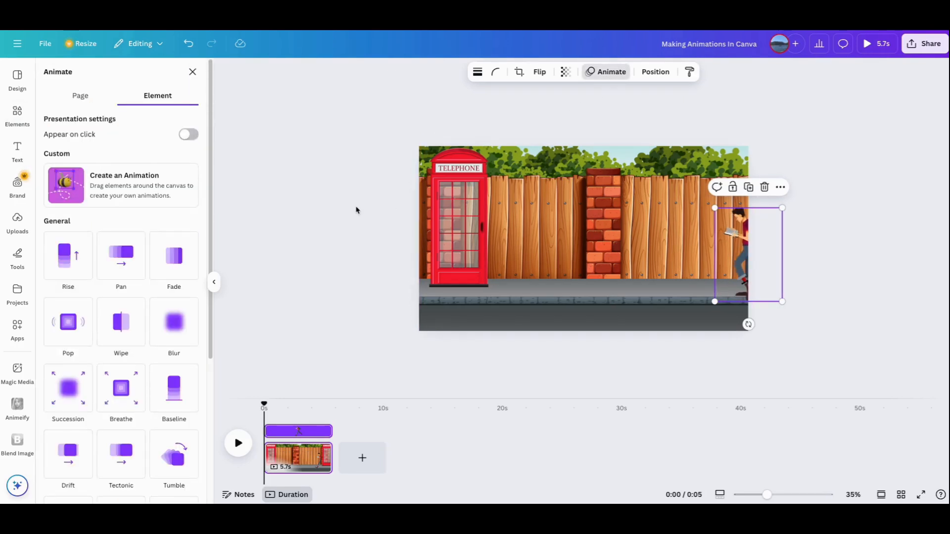
click(110, 189)
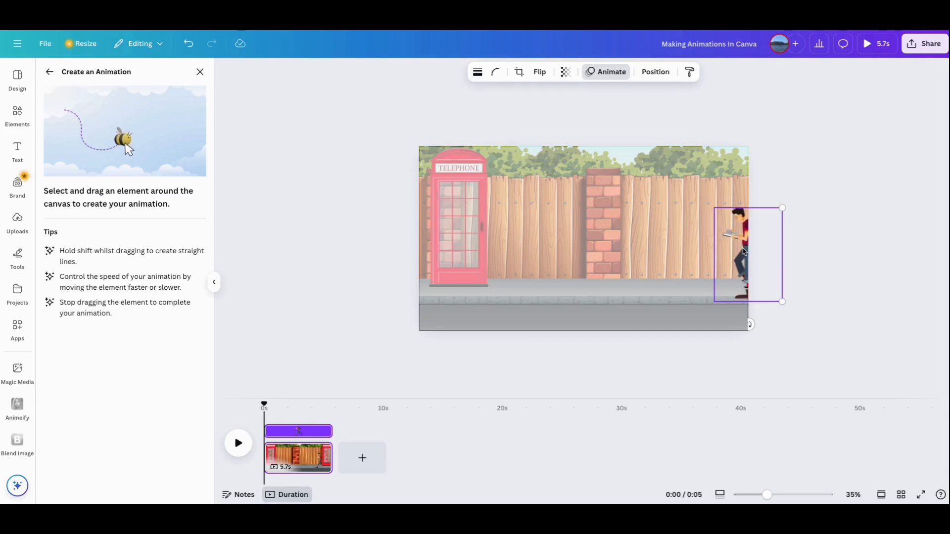
drag(744, 252, 360, 225)
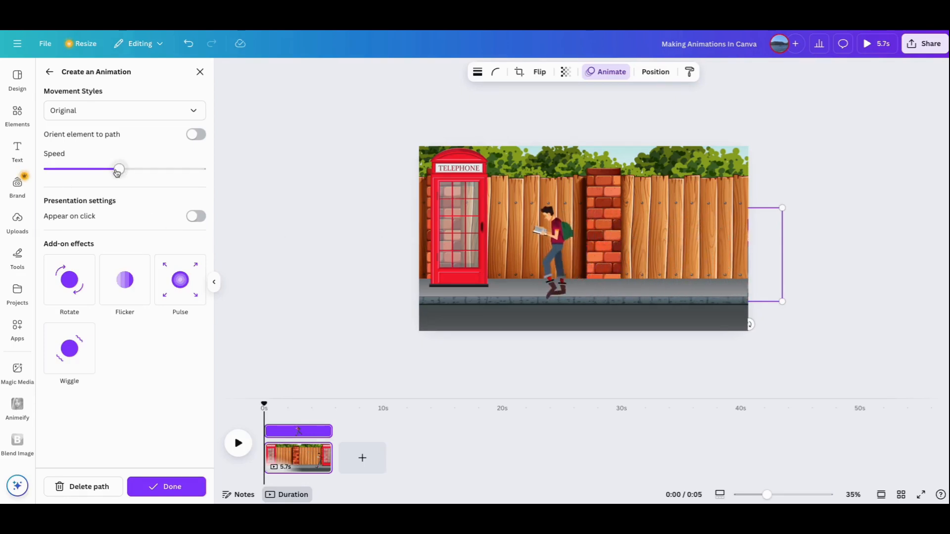
- Set the walking man's animation to the slowest speed with the Steady movement style
drag(123, 173, 40, 168)
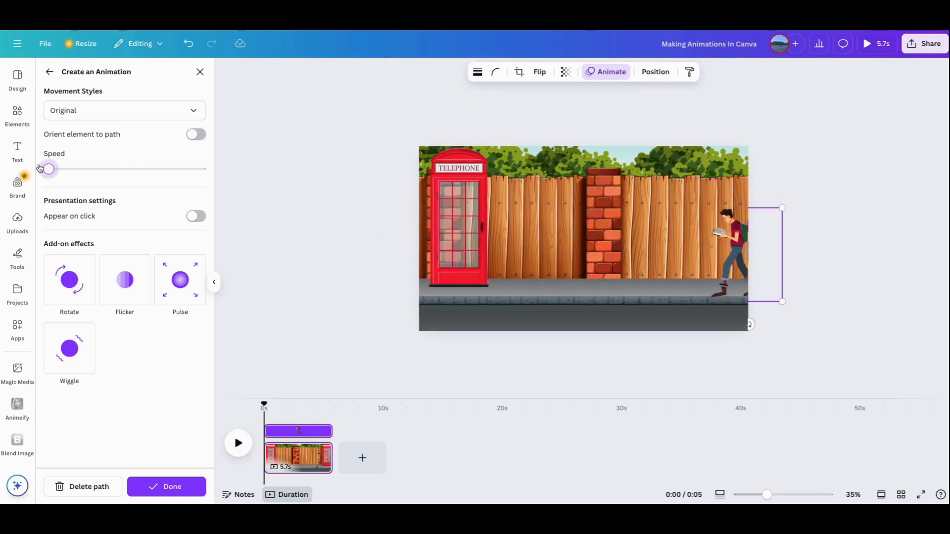
click(131, 116)
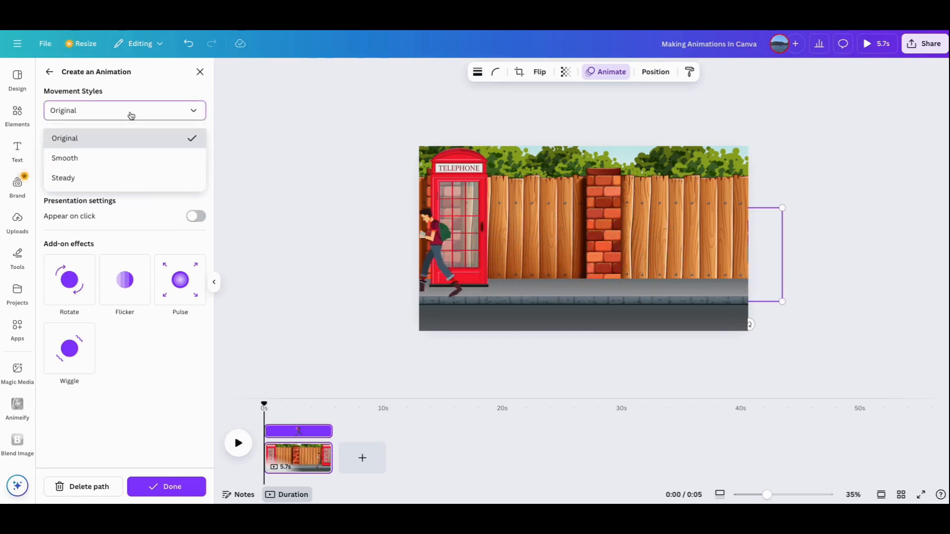
click(110, 181)
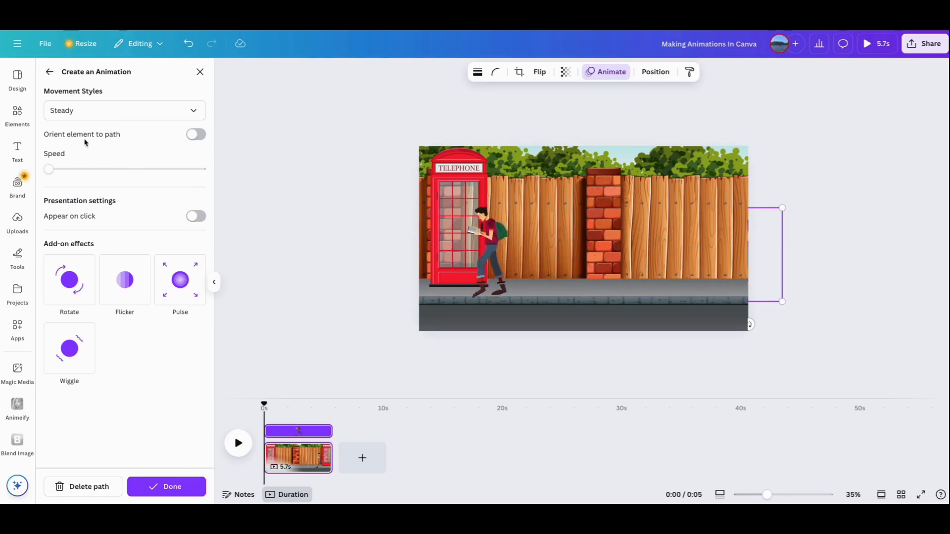
- Add the red cartoon car from the "car" graphics and place it, reduced in size, on the road mostly off the page's left edge
click(19, 122)
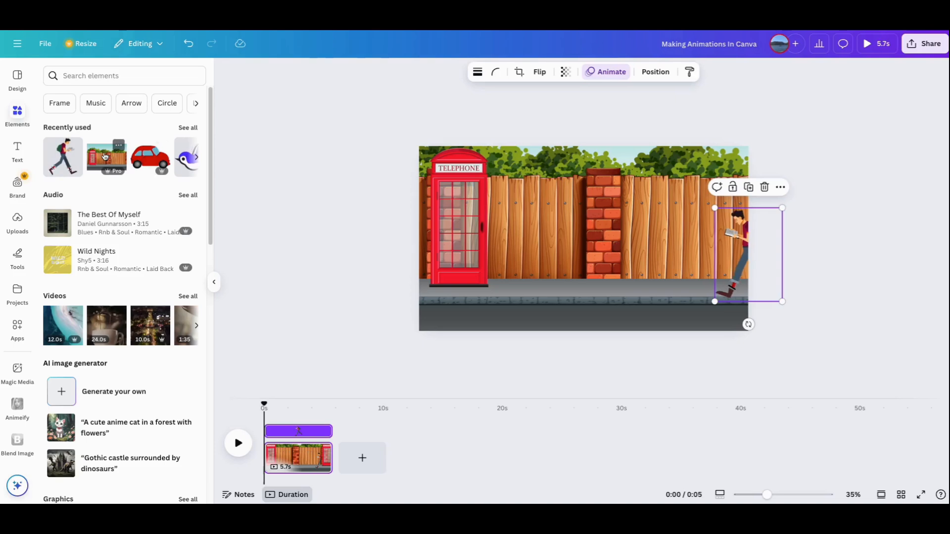
click(77, 76)
text(car)
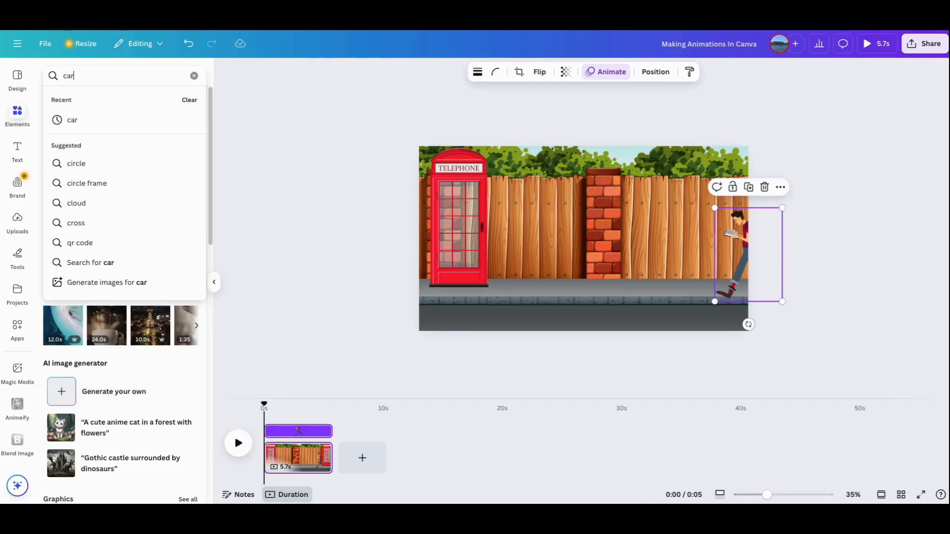
click(70, 121)
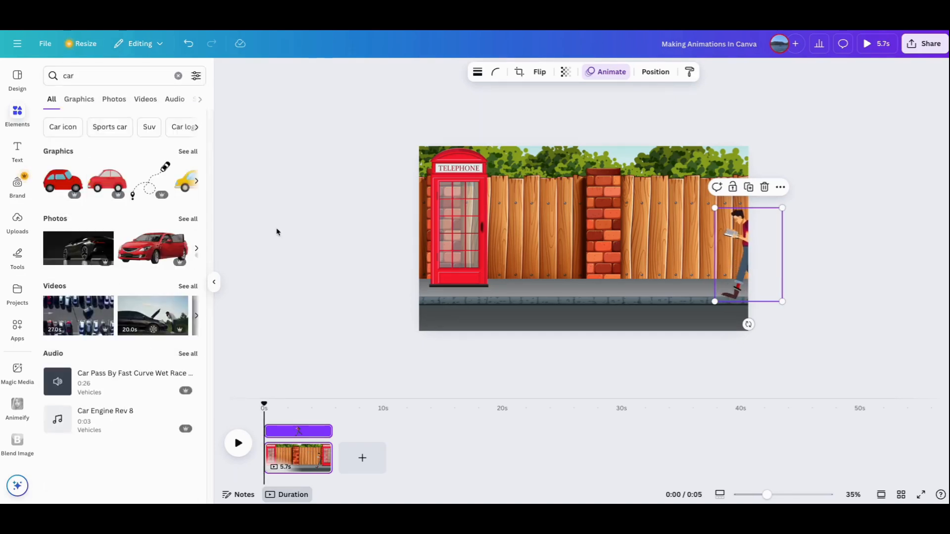
click(84, 104)
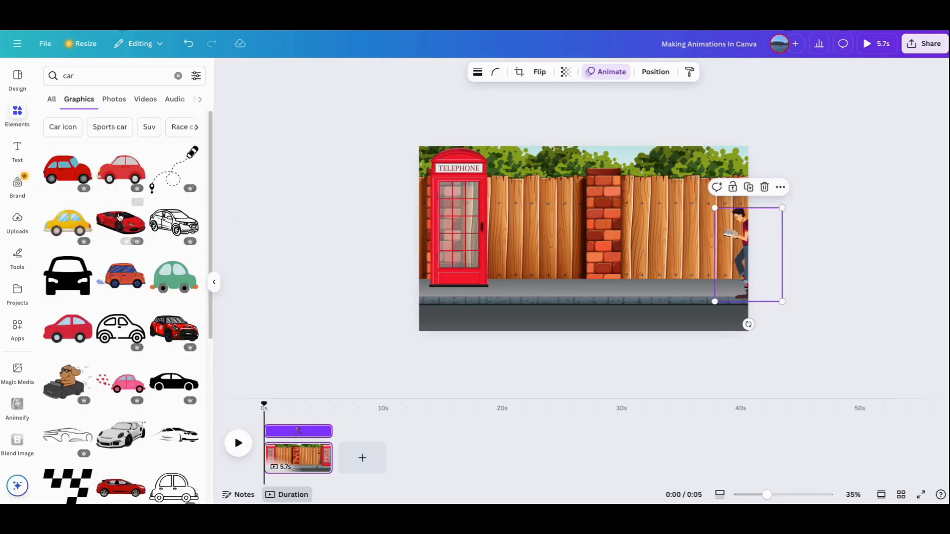
click(60, 174)
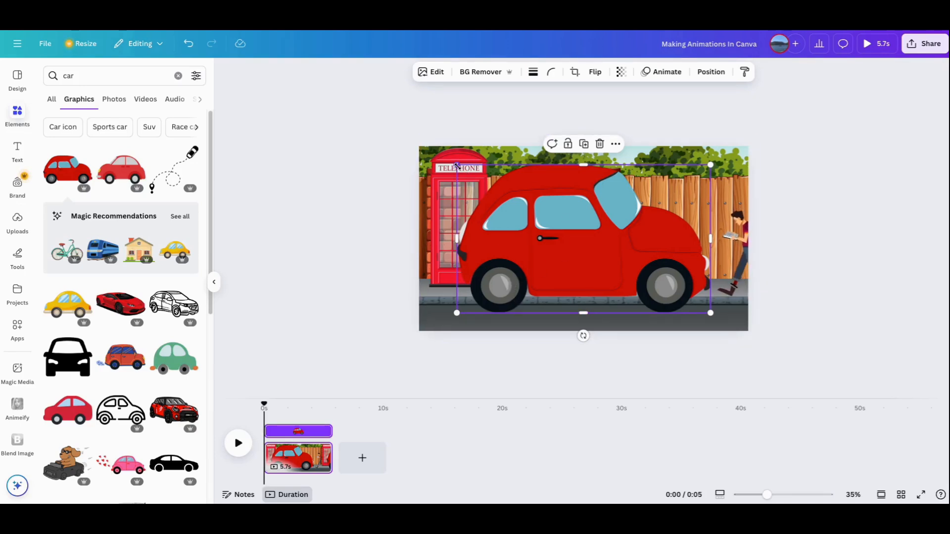
drag(456, 166, 554, 222)
drag(638, 271, 385, 294)
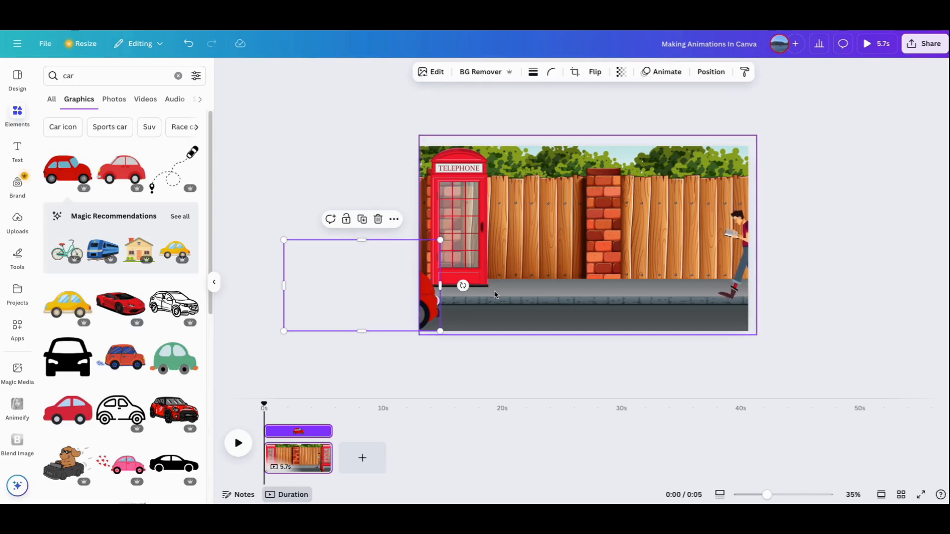
- Create a custom animation path that drives the red car rightward along the road and out past the page's right edge
click(659, 73)
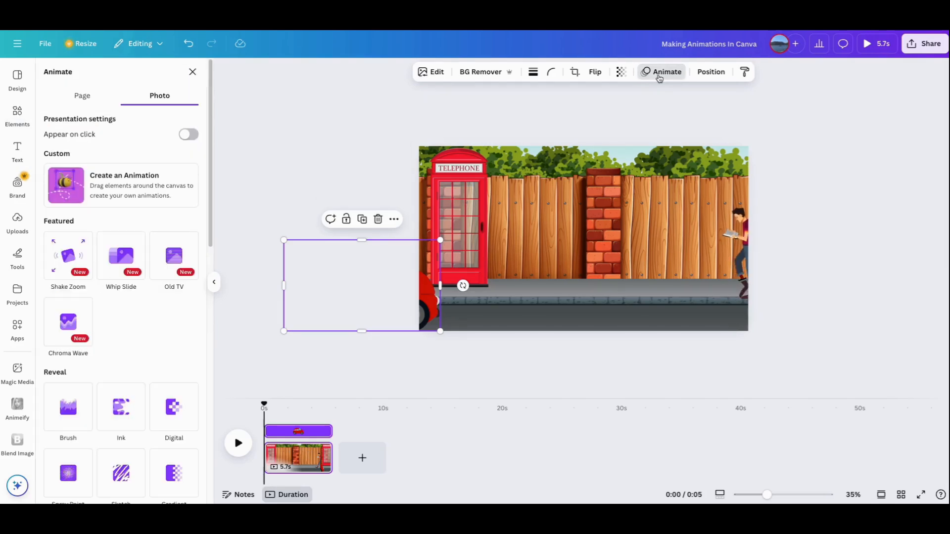
click(143, 198)
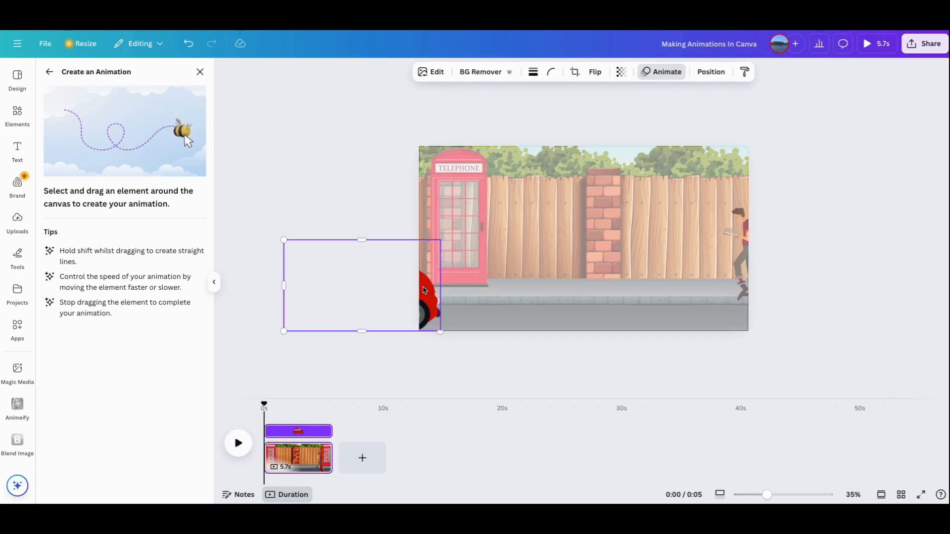
mouse_move(421, 289)
mouse_down()
mouse_move(911, 310)
mouse_move(896, 312)
mouse_up()
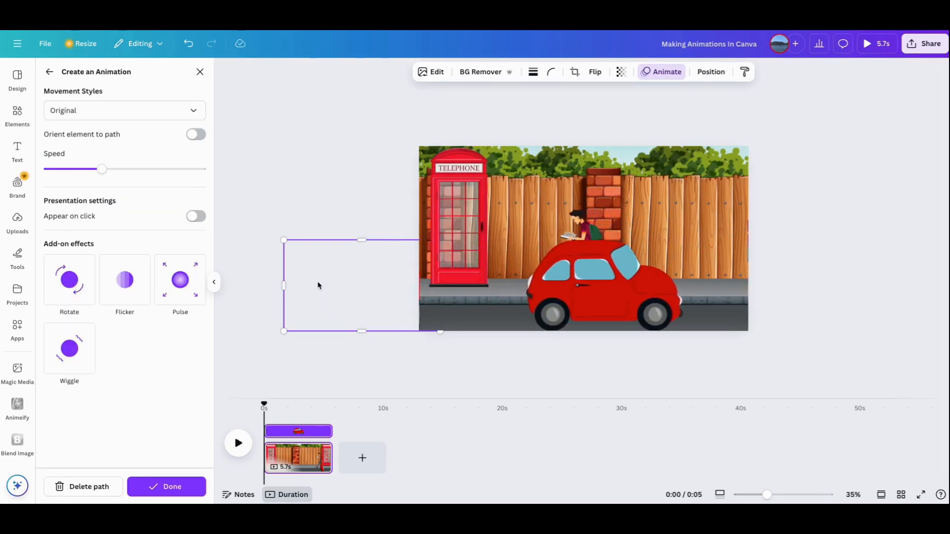
- Set the car animation's movement style to Steady and raise its speed to slightly above the middle of the range
click(114, 113)
click(98, 183)
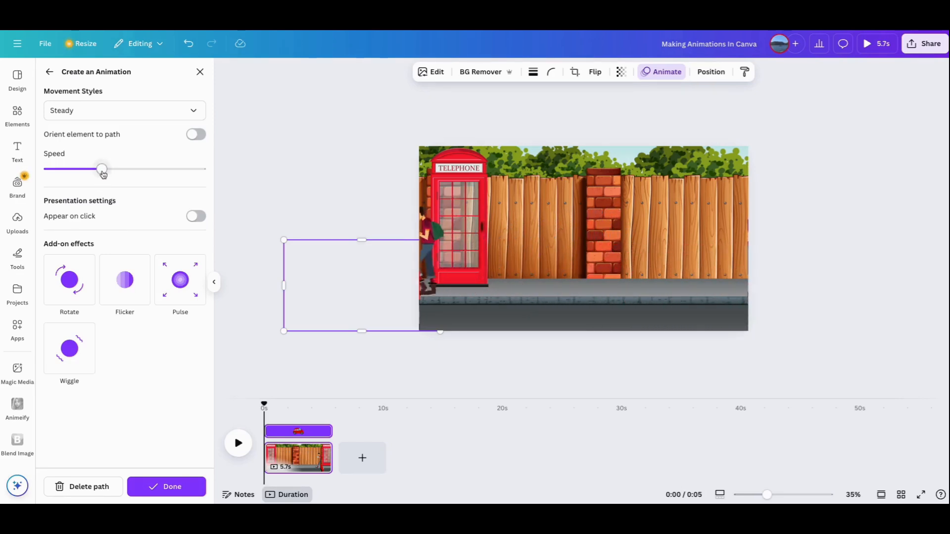
drag(102, 169, 139, 170)
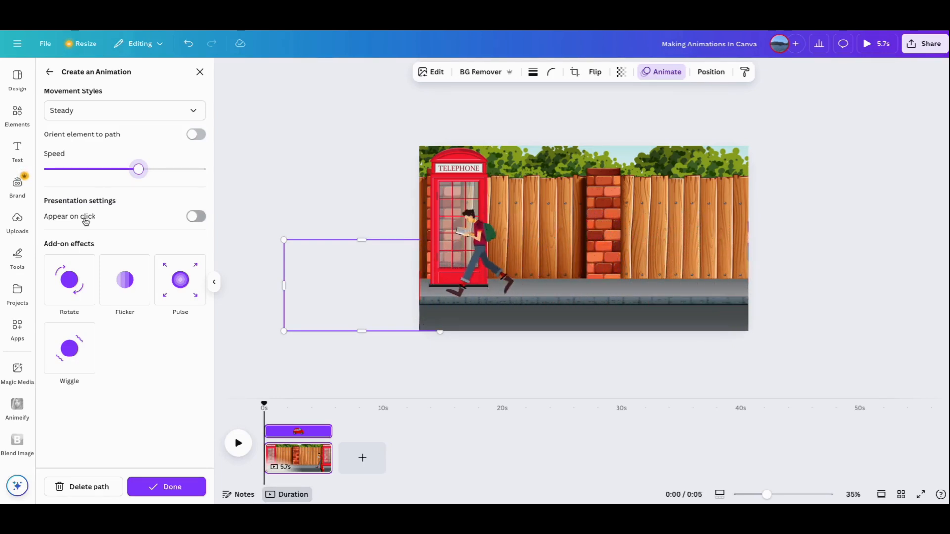
- Add a second page and insert the park graphic with benches and street lamps from a "Landscape" search, moved slightly upward
click(362, 460)
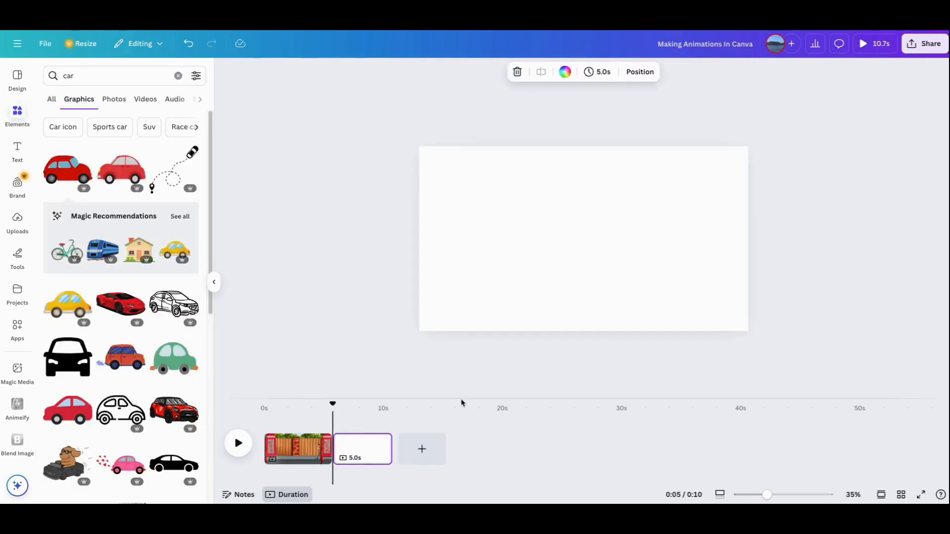
click(177, 76)
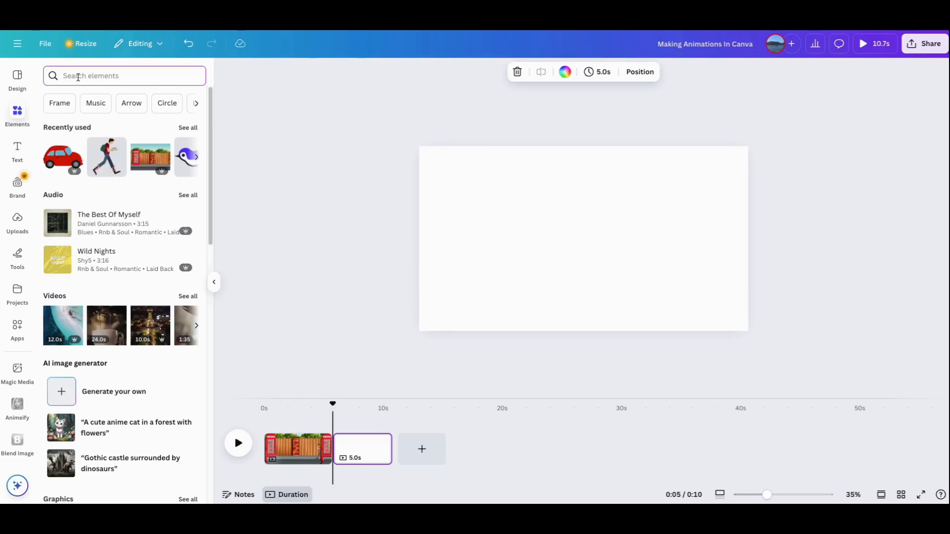
click(78, 78)
text(lands)
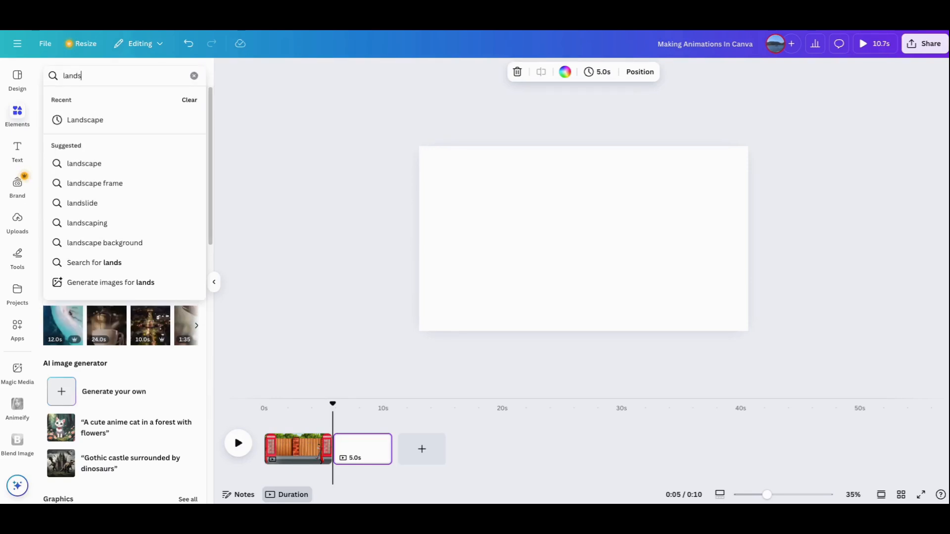
click(108, 123)
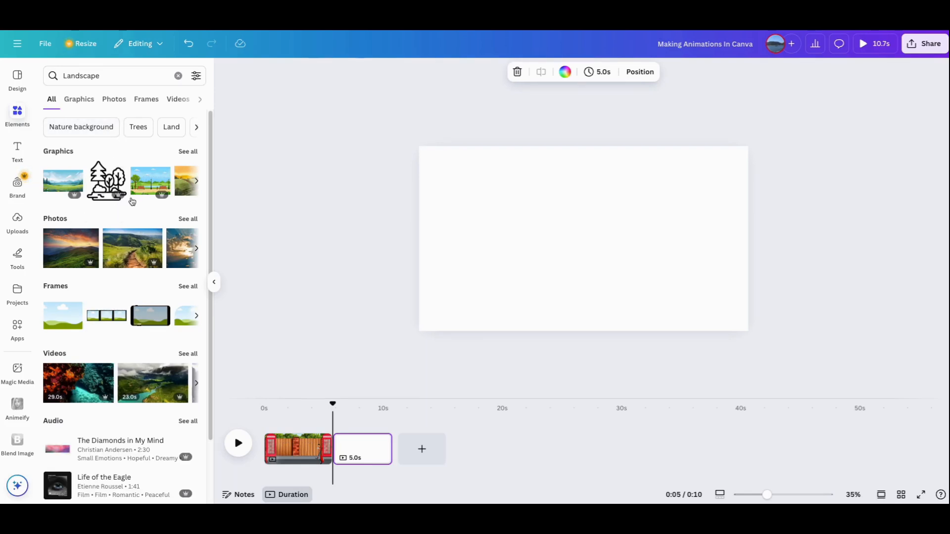
click(142, 187)
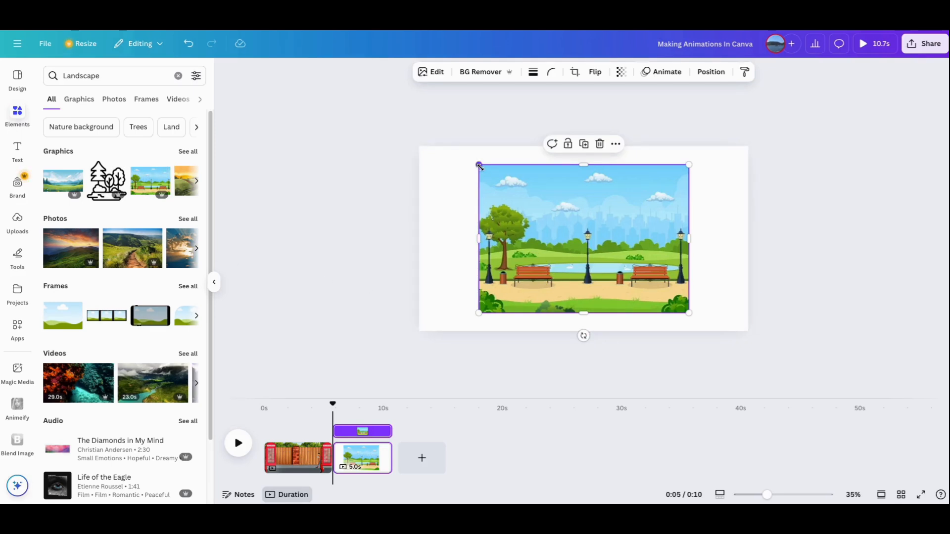
drag(563, 216, 562, 209)
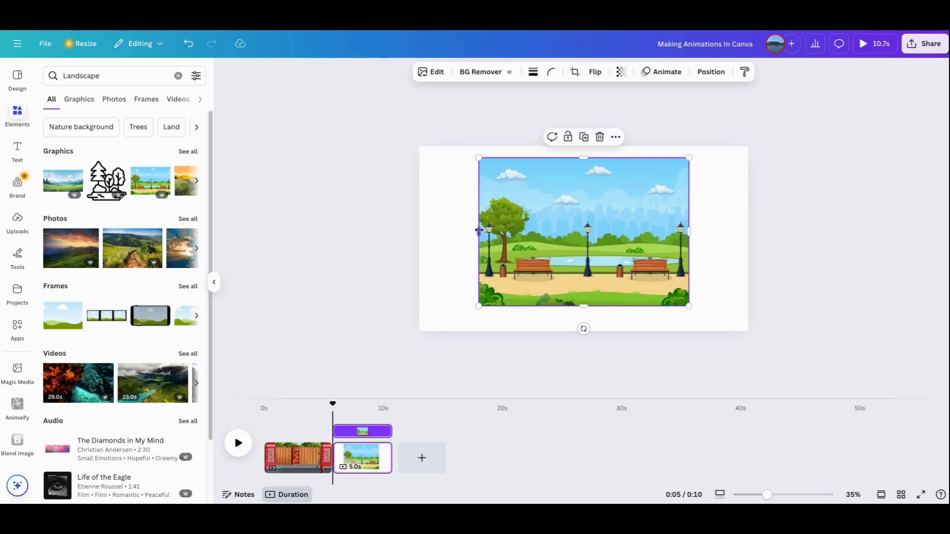
- Stretch the park graphic on all four sides so that it covers the second page
drag(474, 230, 414, 231)
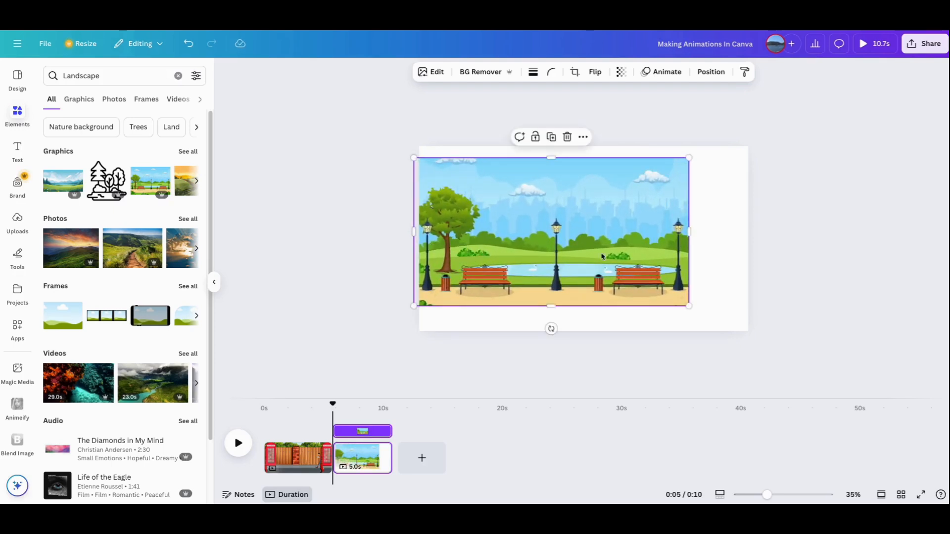
drag(690, 236, 745, 236)
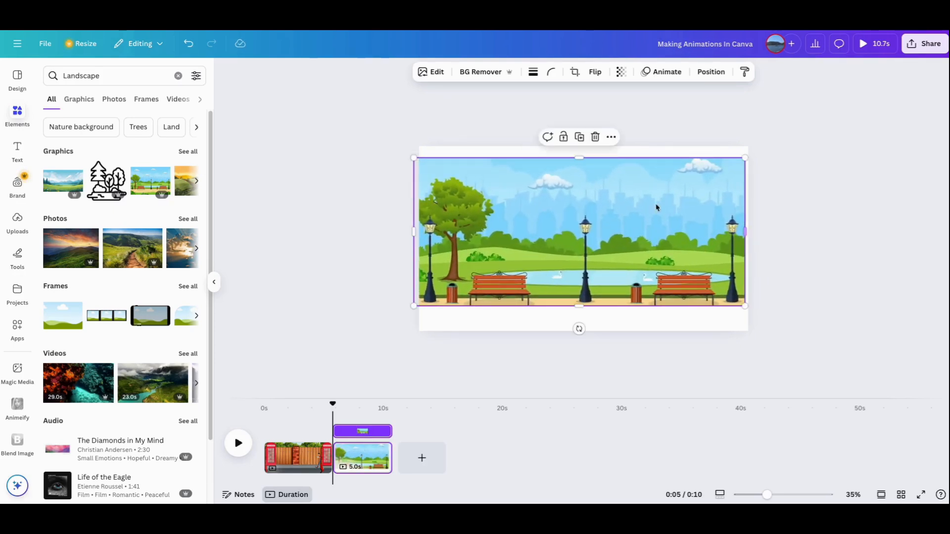
drag(579, 157, 580, 141)
drag(578, 192, 577, 184)
drag(582, 306, 584, 331)
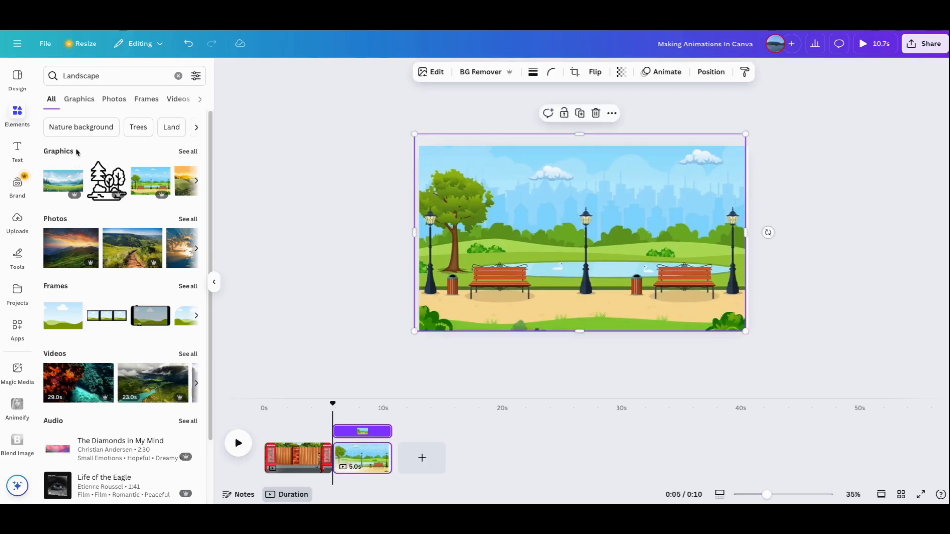
- Search the elements for "jogging" and insert the graphic of the woman running in a lime-green outfit
click(178, 75)
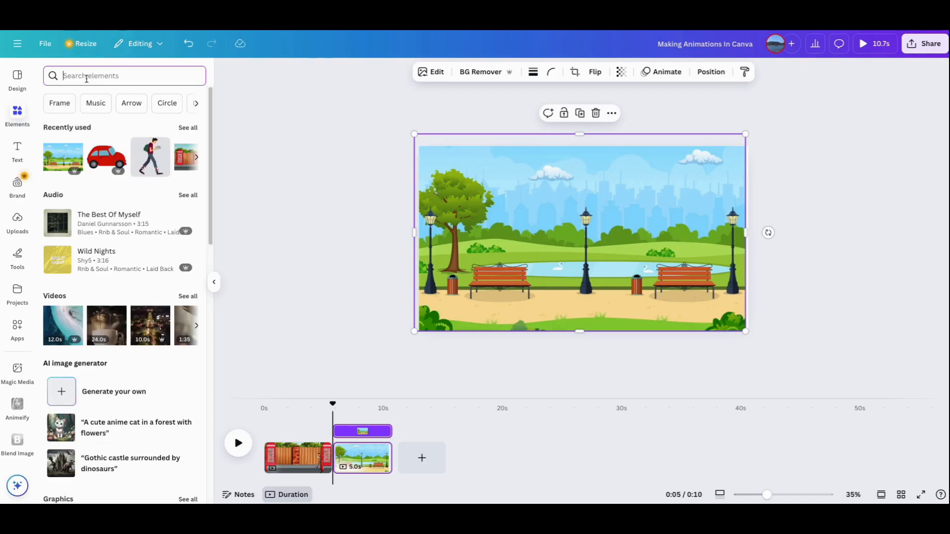
text(jogging)
key(Return)
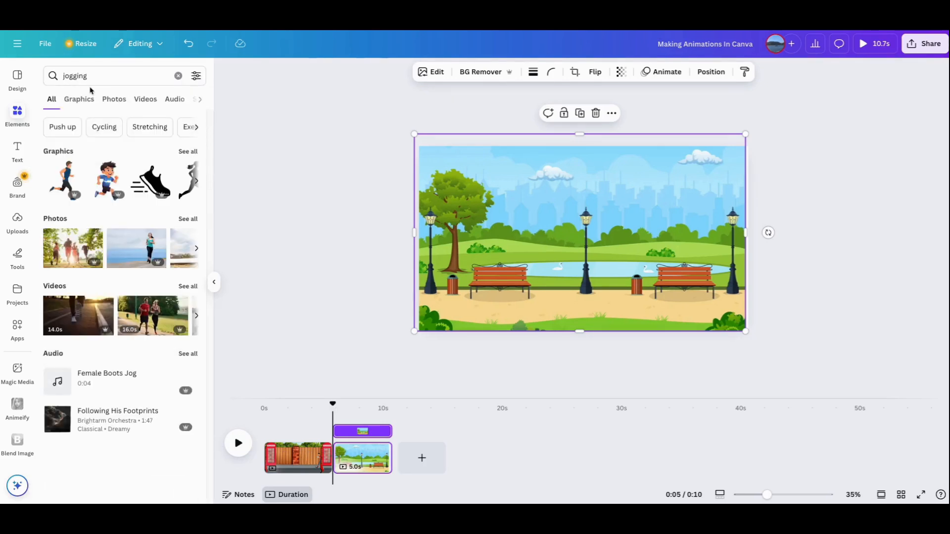
click(84, 105)
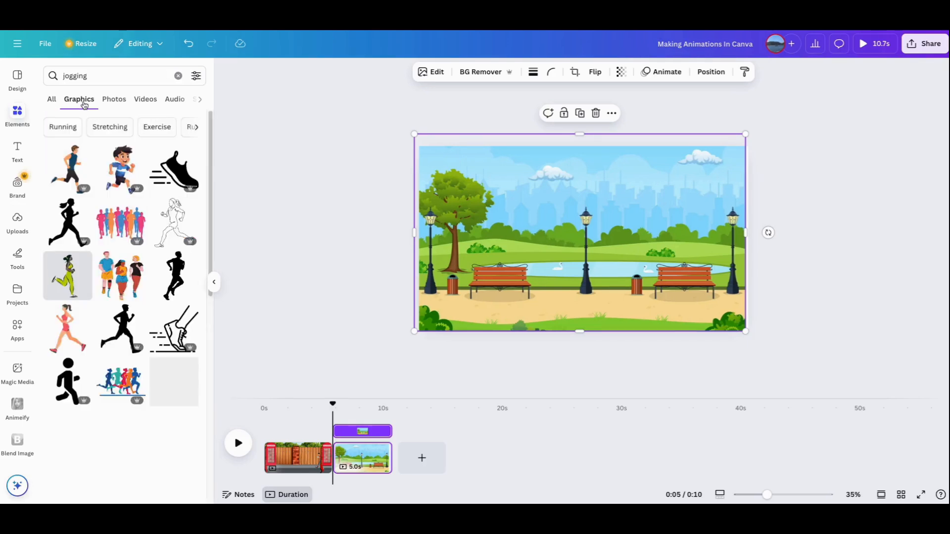
scroll(76, 301, down, 1)
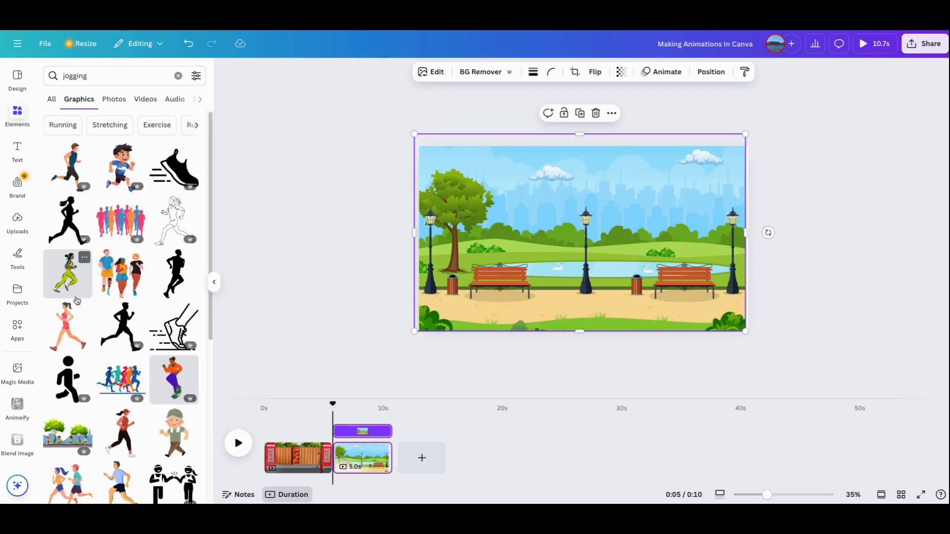
click(65, 276)
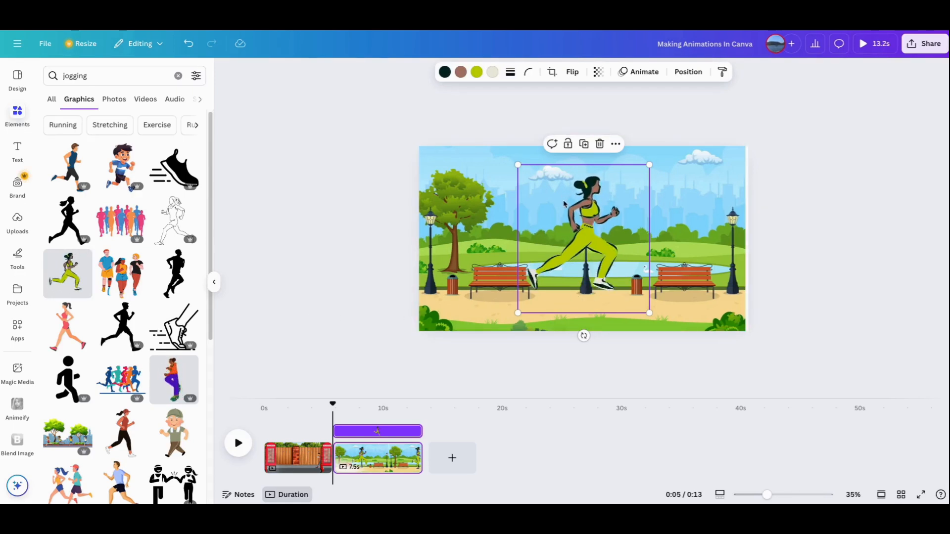
- Shrink the running woman to about half size and place her low on the path, mostly off the page's left edge
drag(548, 187, 531, 194)
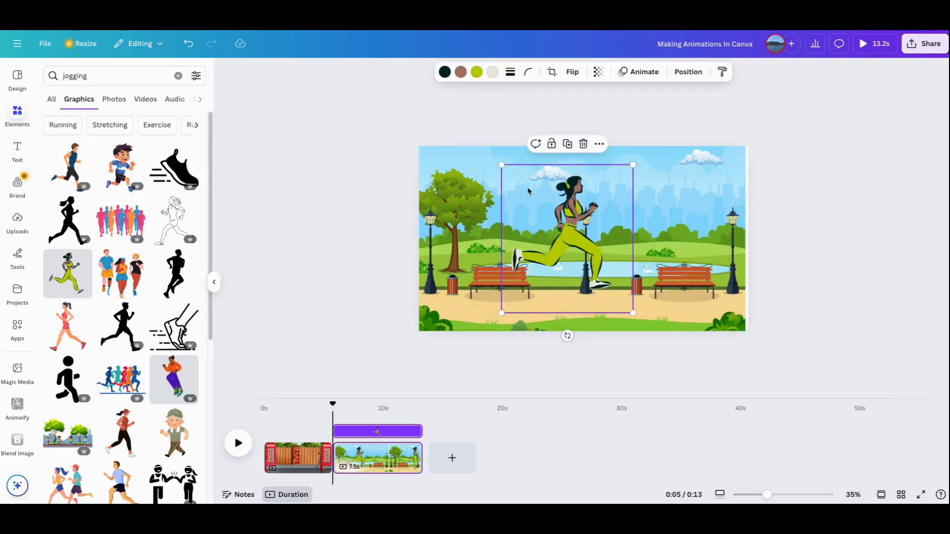
drag(502, 165, 570, 224)
drag(592, 272, 417, 302)
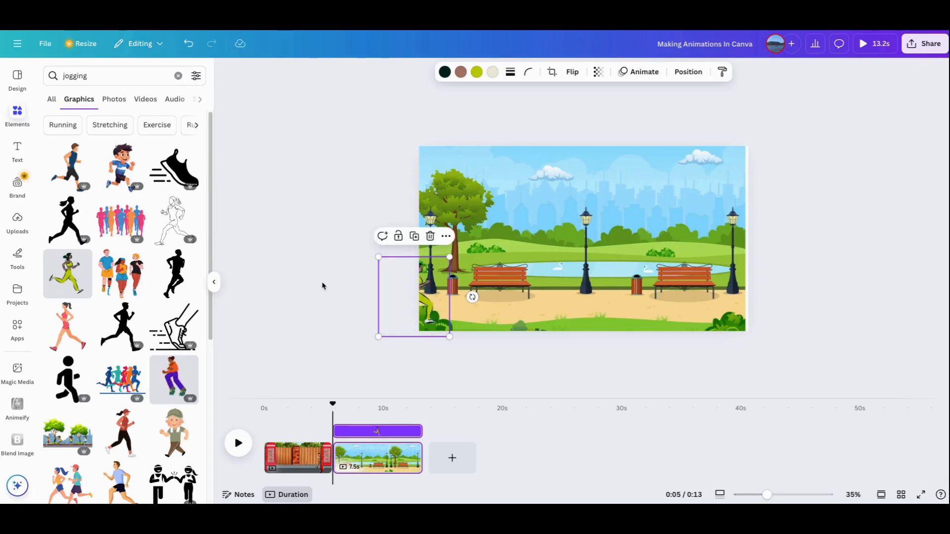
- Create a custom animation path that moves the running woman rightward along the park path and out past the page's right edge
click(633, 73)
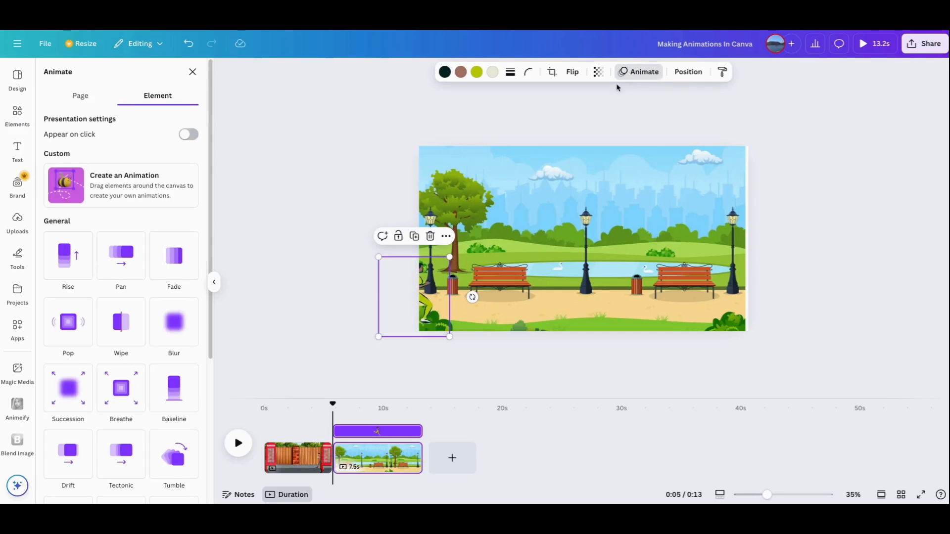
click(119, 189)
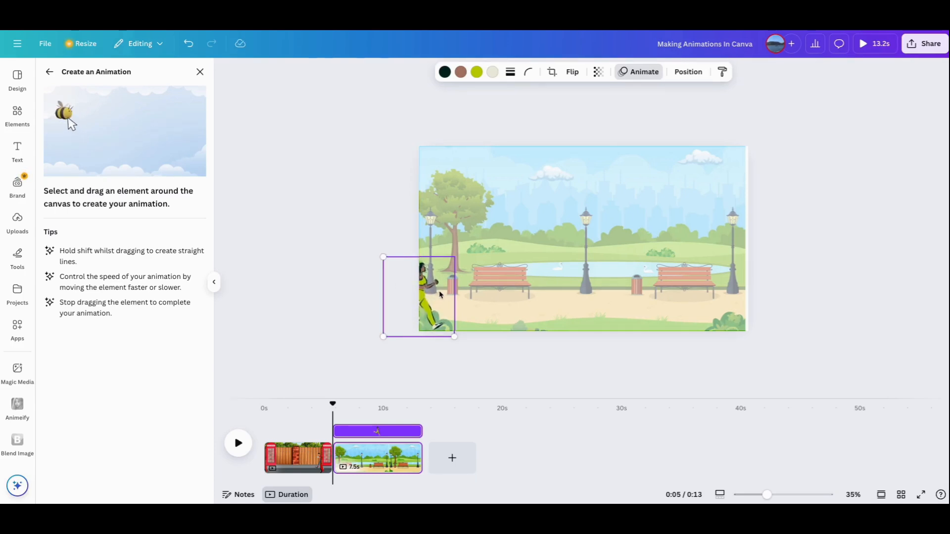
drag(468, 296, 756, 300)
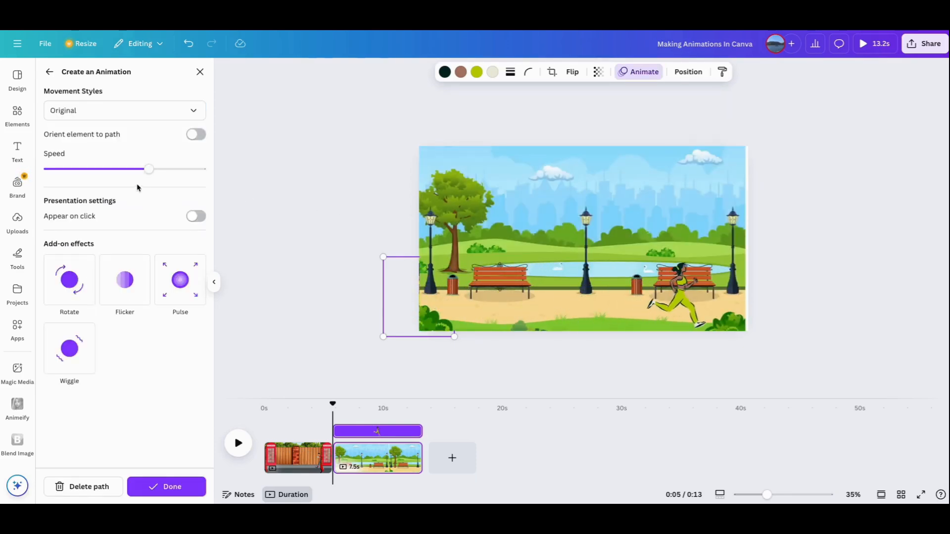
- Lower the runner animation's speed to about a fifth of the range and set its movement style to Steady
drag(140, 172, 109, 172)
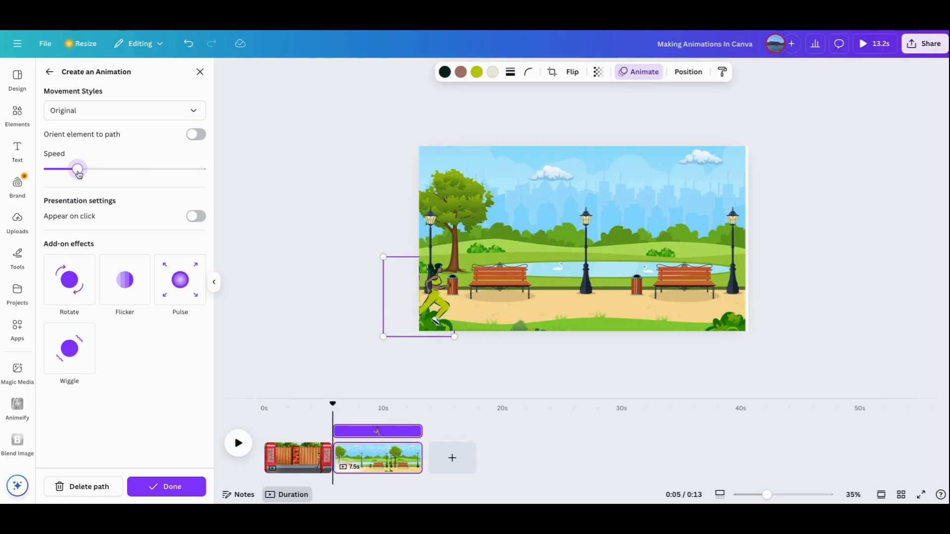
click(177, 117)
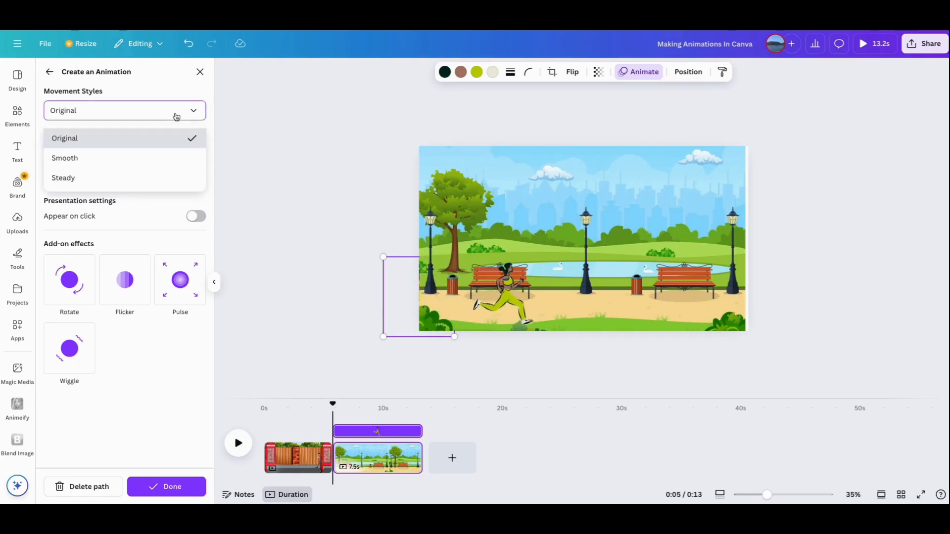
click(130, 181)
- Shift the park background slightly toward the page's right edge and shorten the second page to 6.4 s
click(672, 254)
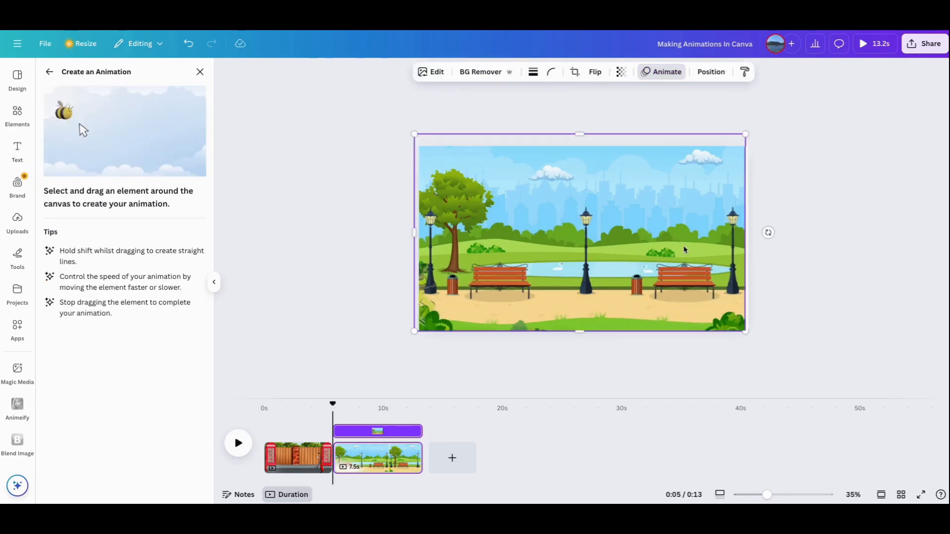
drag(744, 227, 741, 229)
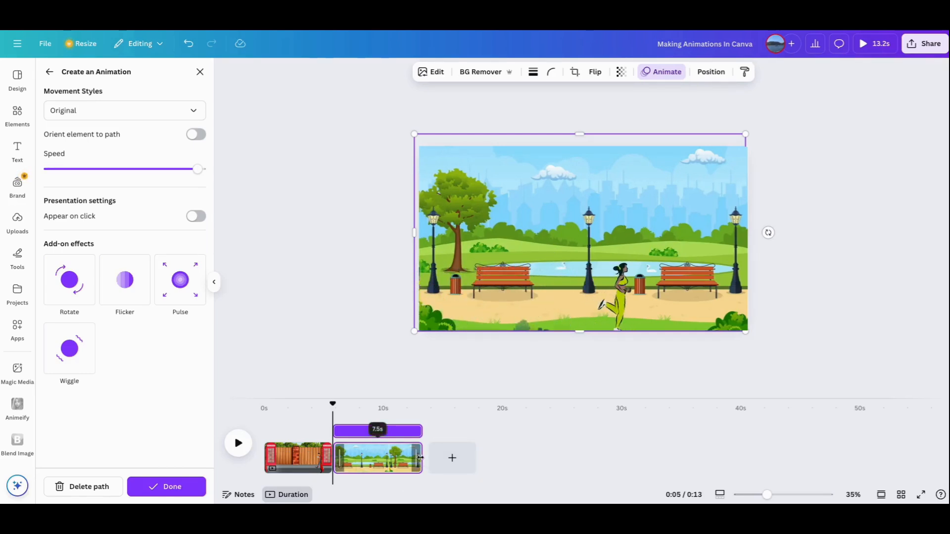
drag(422, 462, 414, 456)
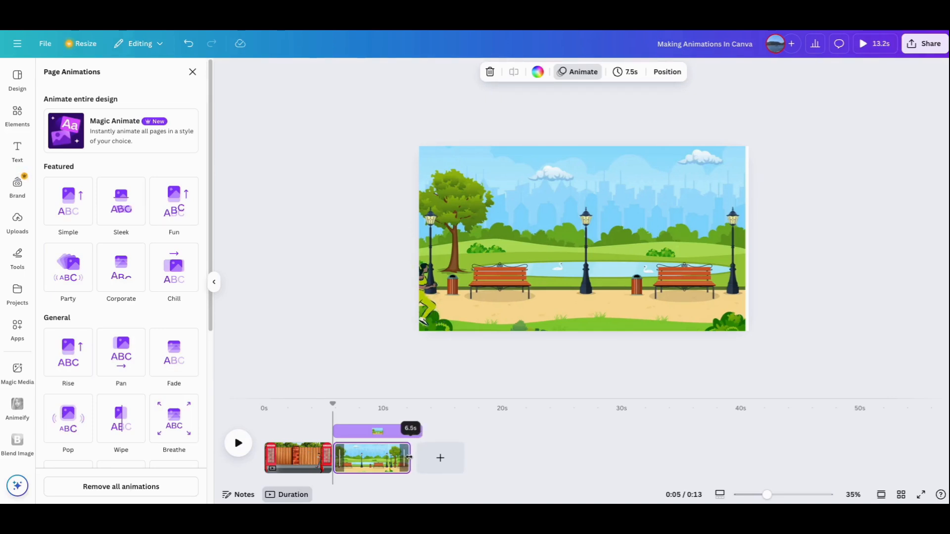
drag(408, 458, 409, 458)
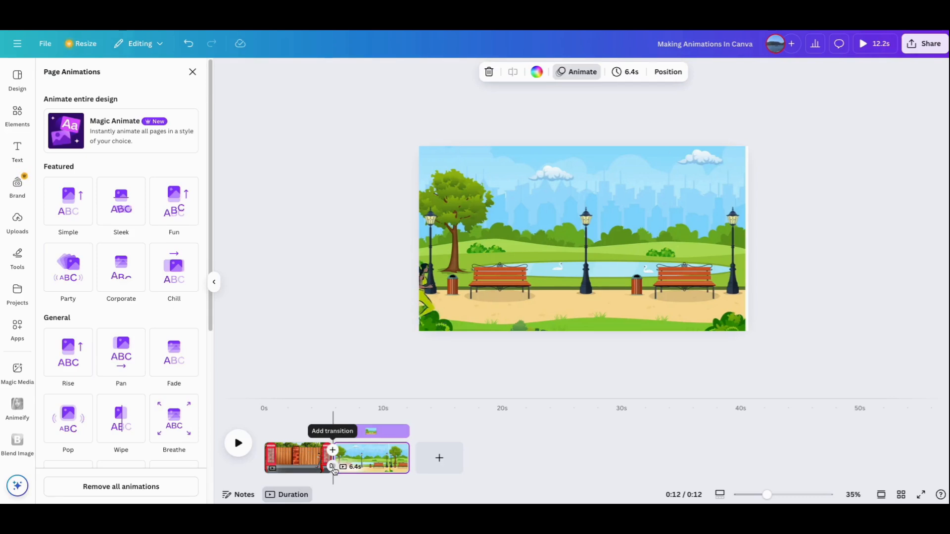
- Apply a Line Wipe transition between the street page and the park page and play the video to preview it
click(334, 468)
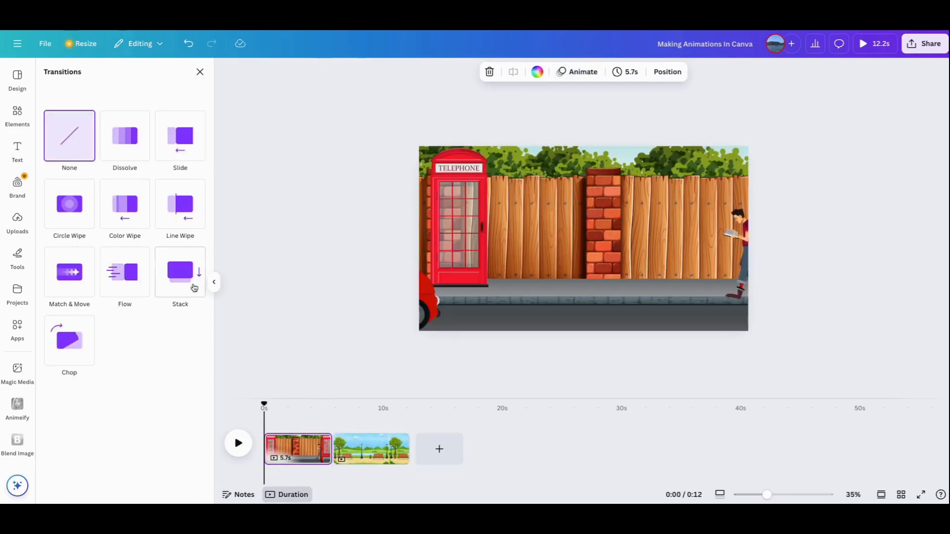
click(193, 216)
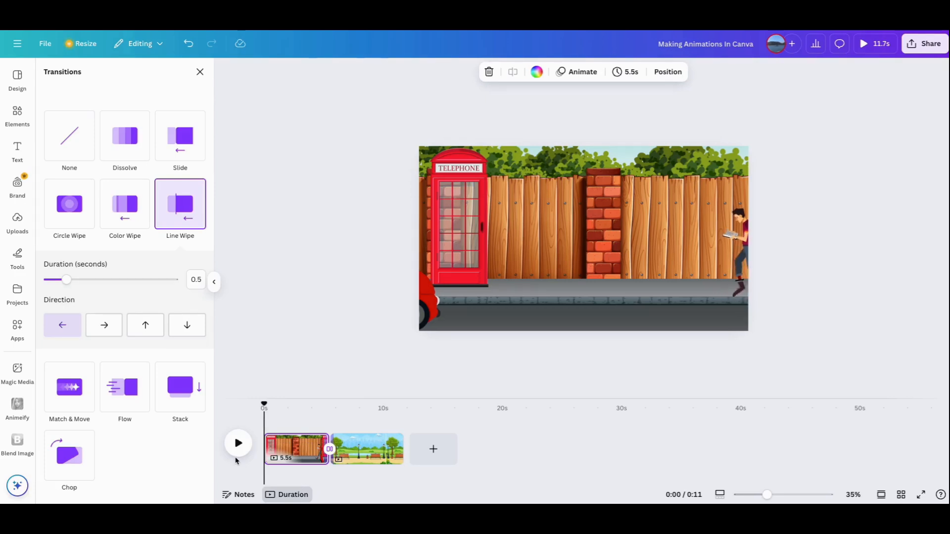
click(238, 448)
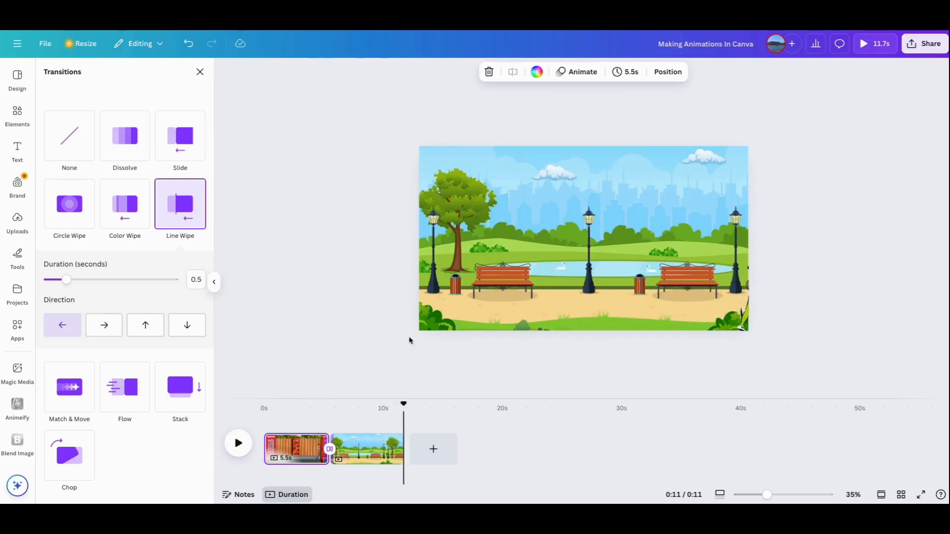
- Add a third page and insert the pine forest and mountain graphic from the recently used elements
click(17, 115)
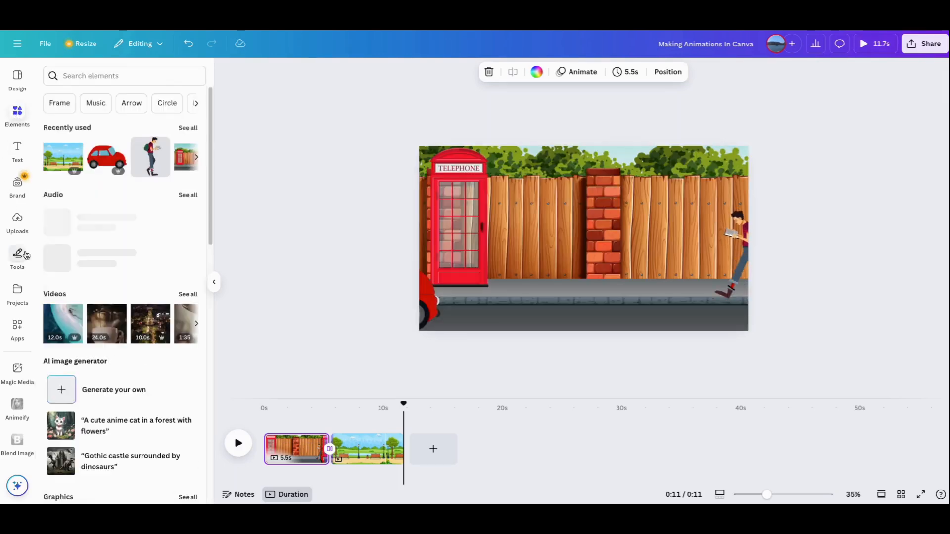
click(434, 448)
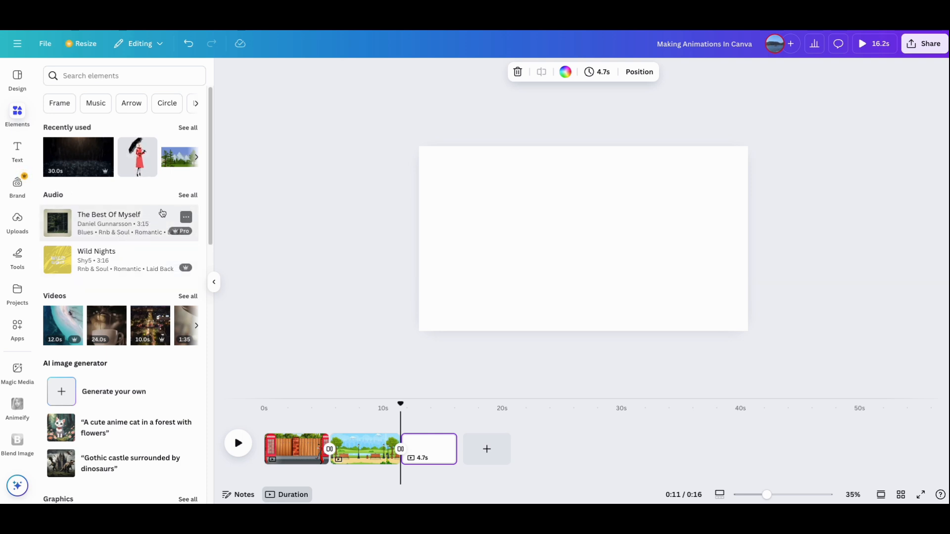
click(188, 128)
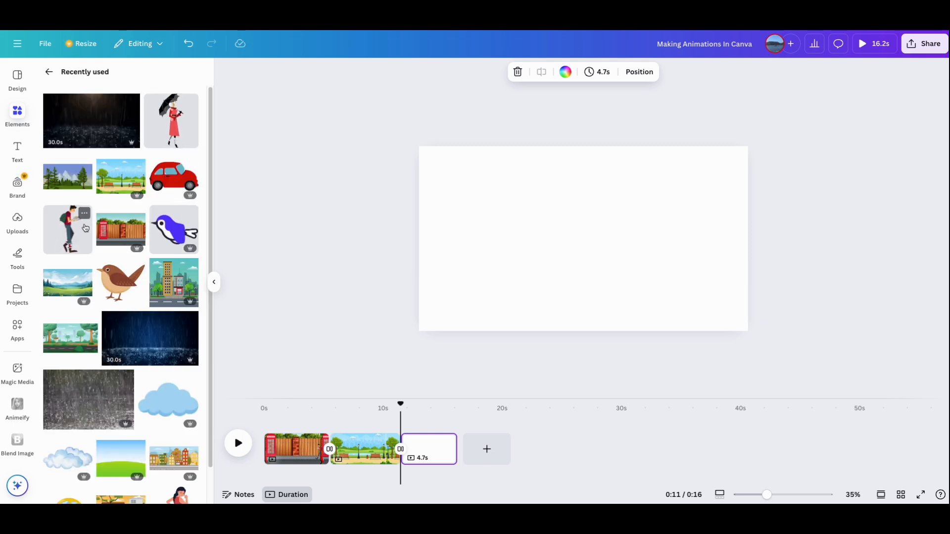
click(68, 176)
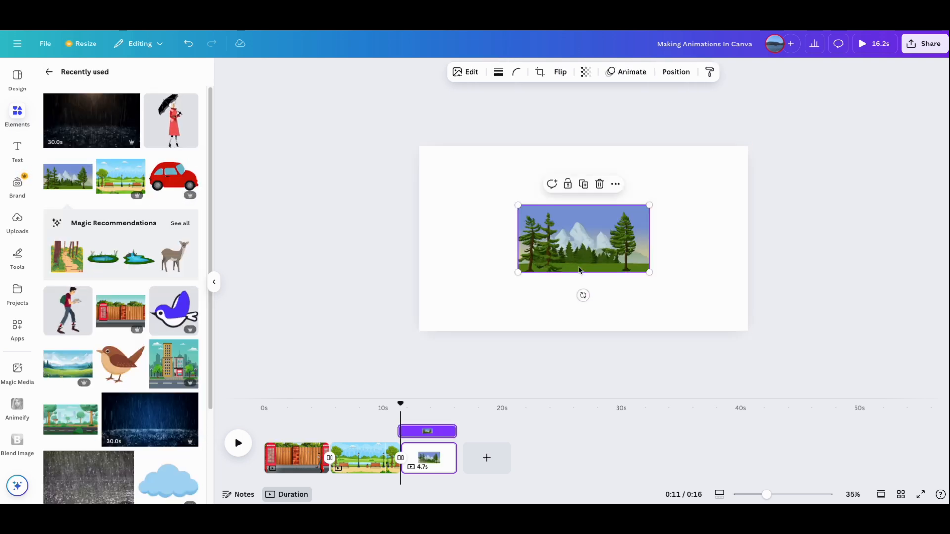
- Enlarge and position the mountain forest graphic so that it covers the whole third page
drag(586, 233, 548, 224)
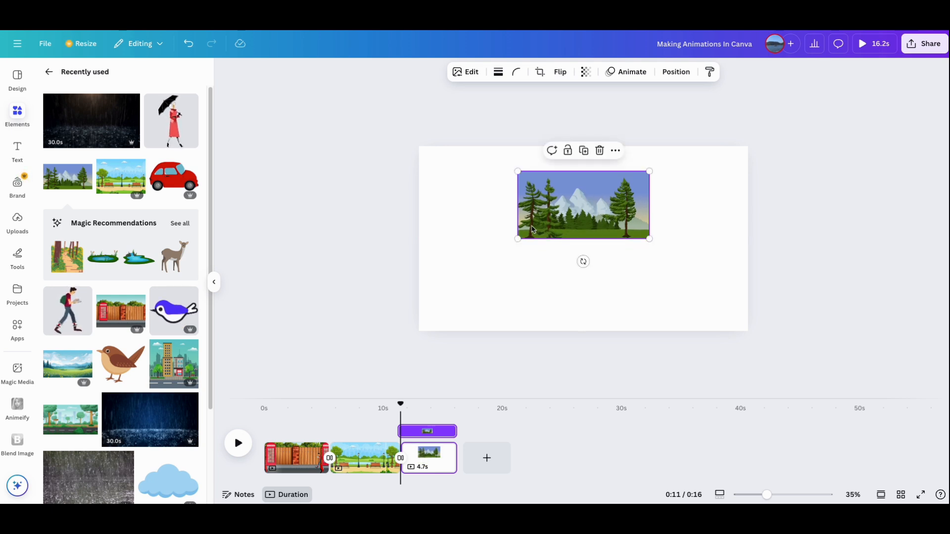
drag(517, 171, 402, 146)
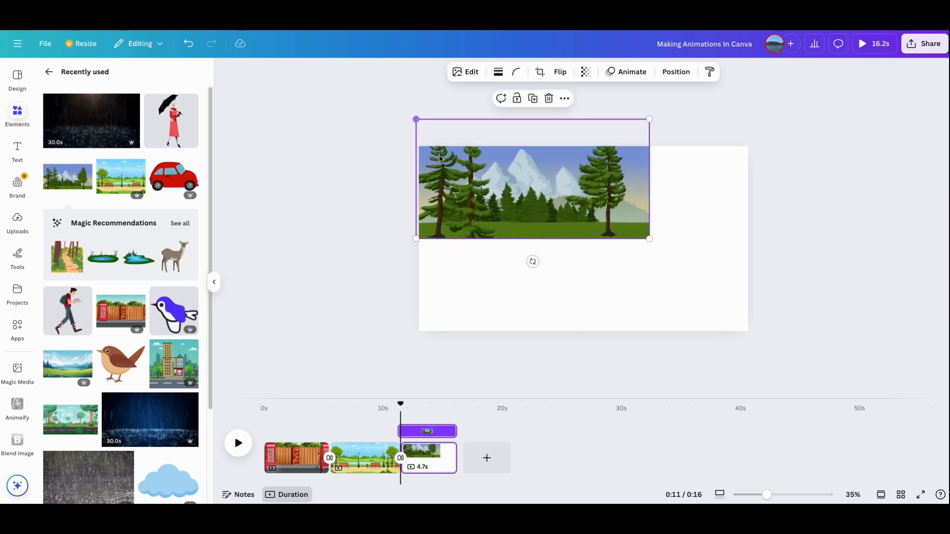
drag(659, 255, 783, 407)
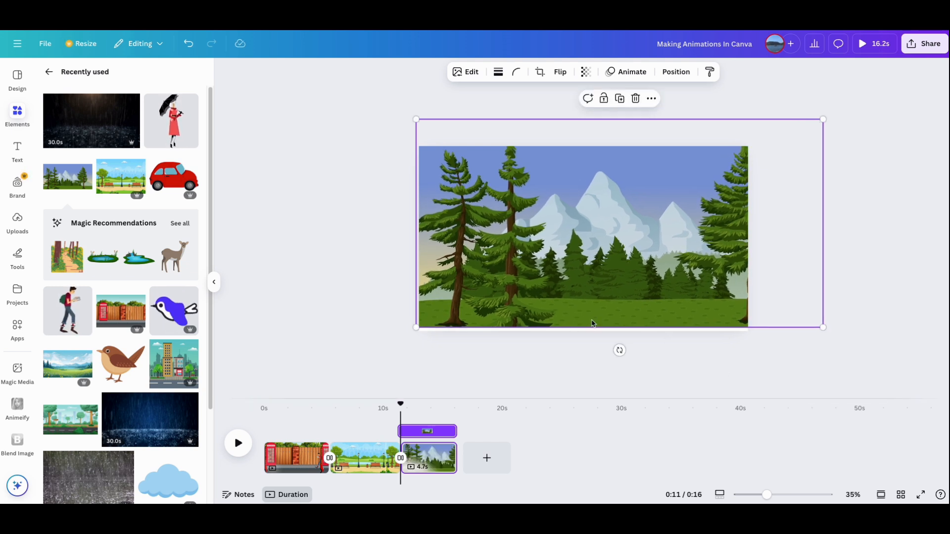
drag(416, 327, 409, 331)
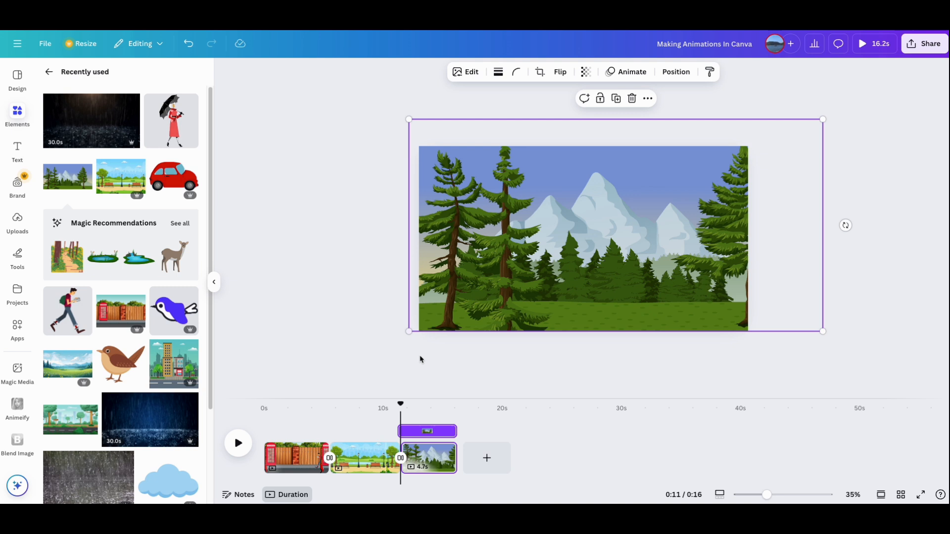
click(886, 316)
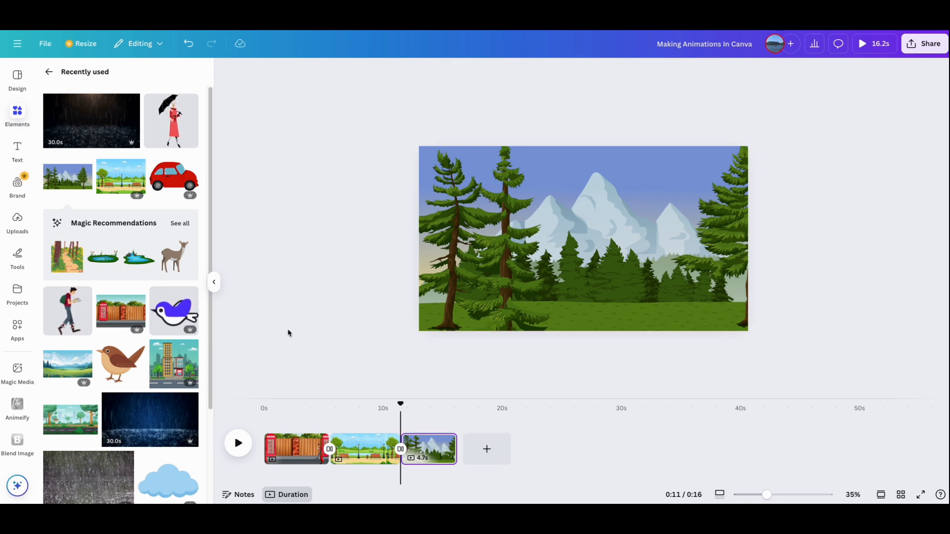
- Insert the recently used woman with an umbrella on the third page, shrunk to a small figure at the page's lower-left edge
click(172, 124)
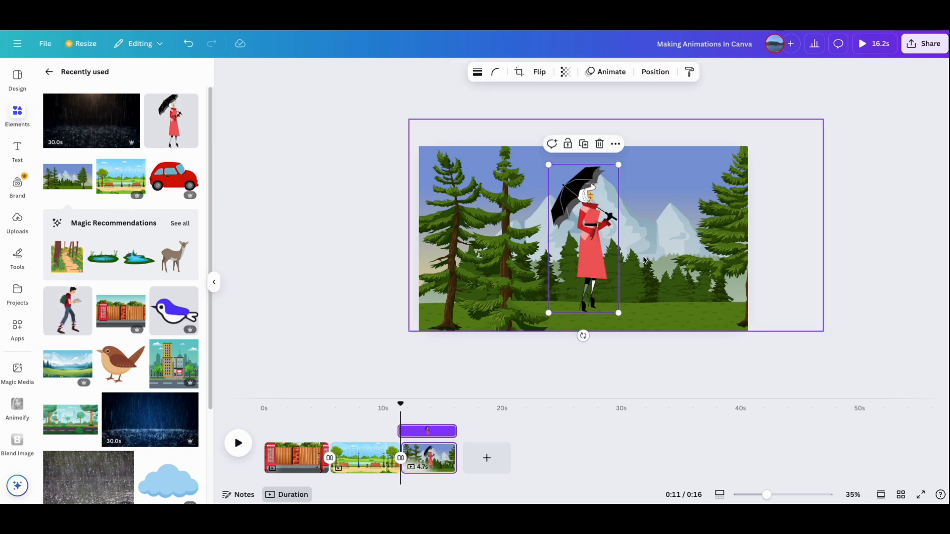
drag(549, 167, 421, 301)
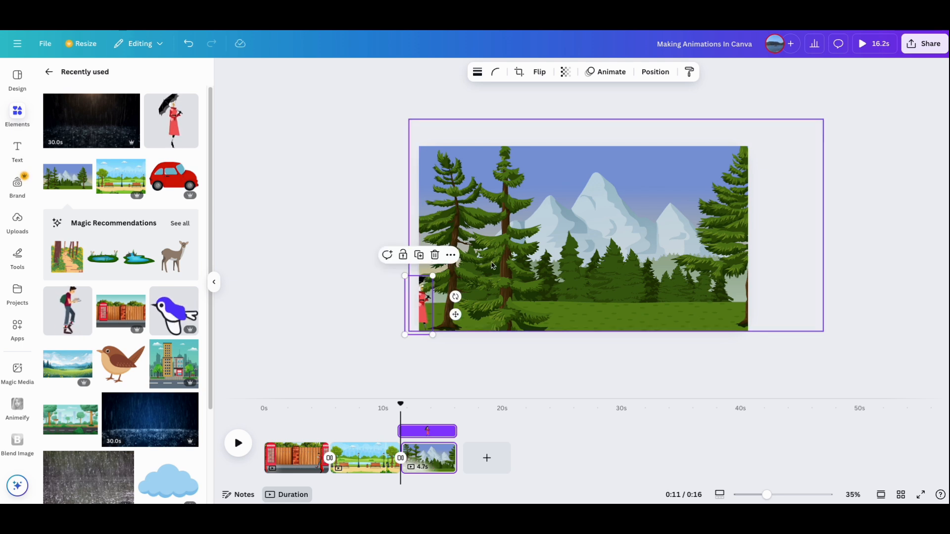
- Create a custom animation moving the woman straight across the page past its right edge, at the slowest speed with the Steady movement style
click(606, 73)
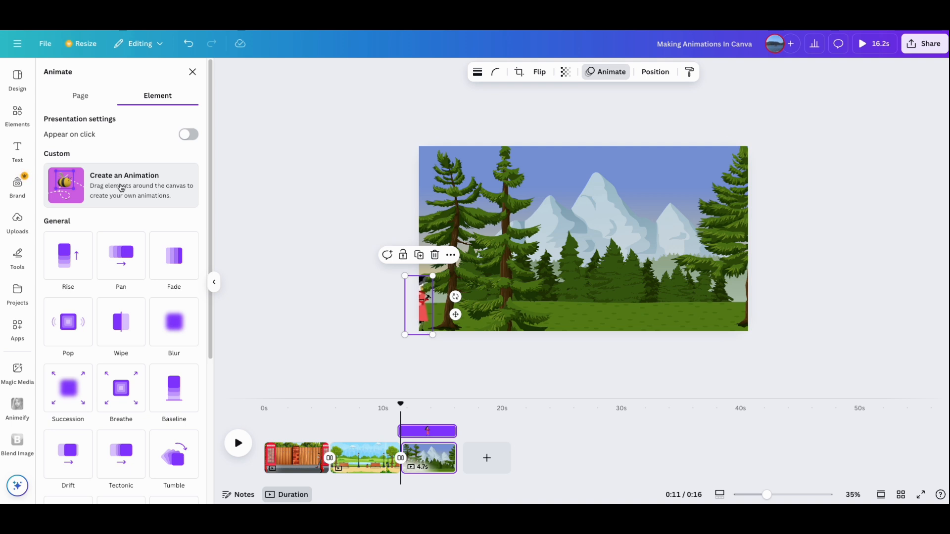
click(121, 187)
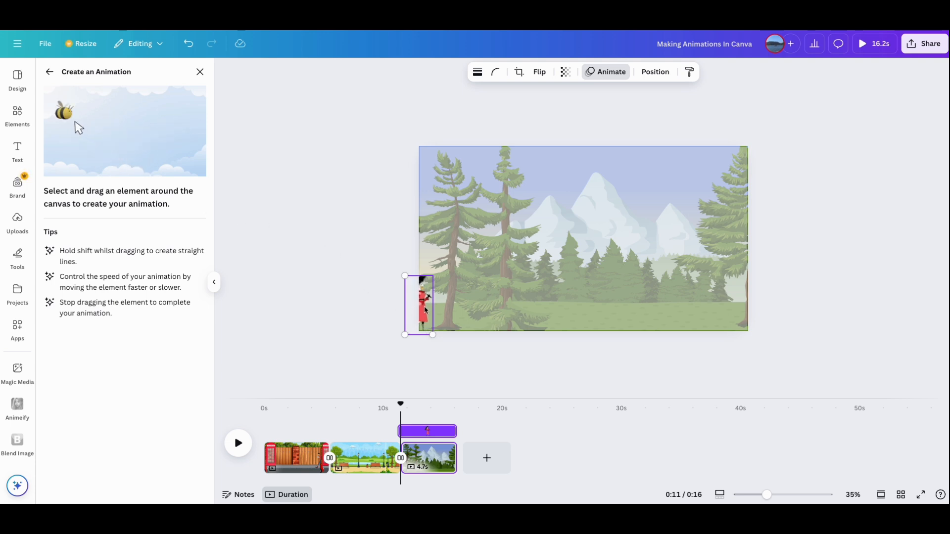
drag(421, 305, 768, 310)
drag(82, 169, 47, 170)
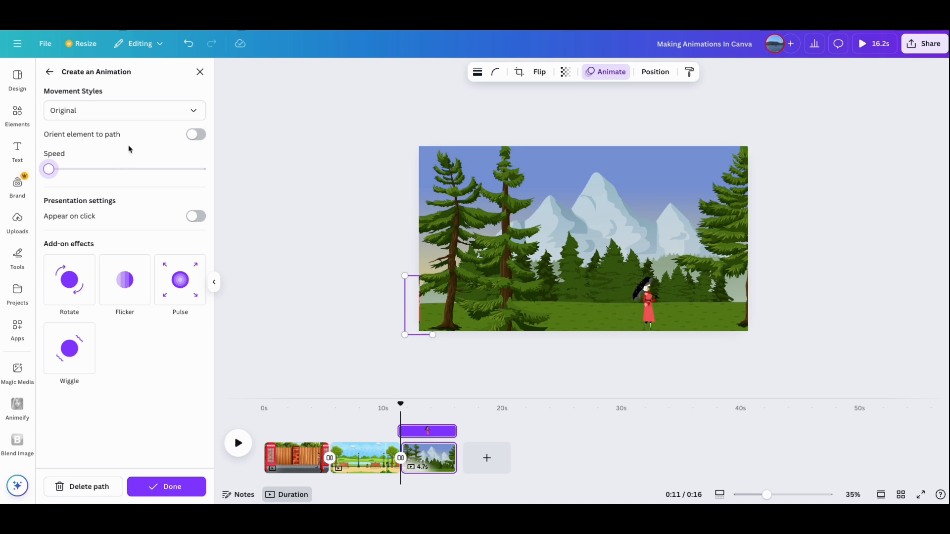
click(94, 110)
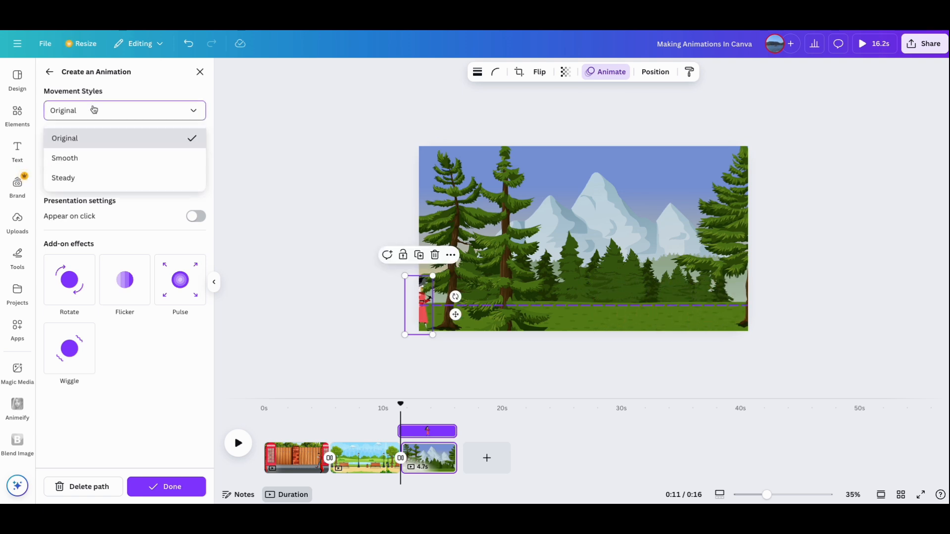
click(90, 183)
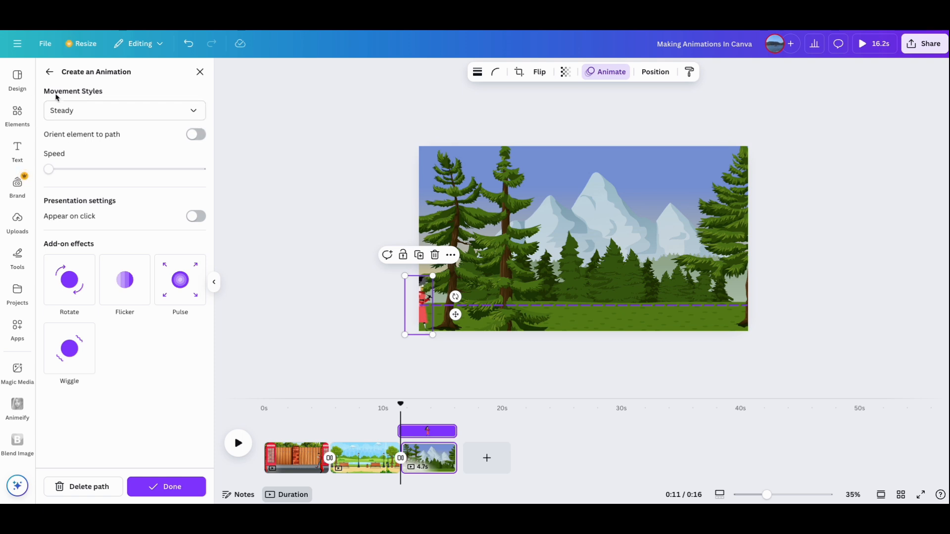
- Insert the dark 30-second rain video from the recently used elements on the third page
click(19, 118)
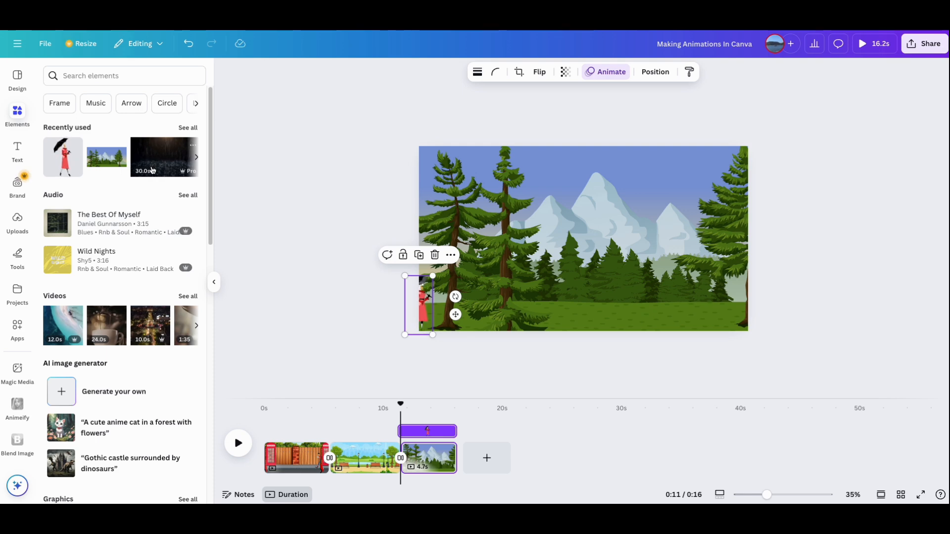
click(156, 165)
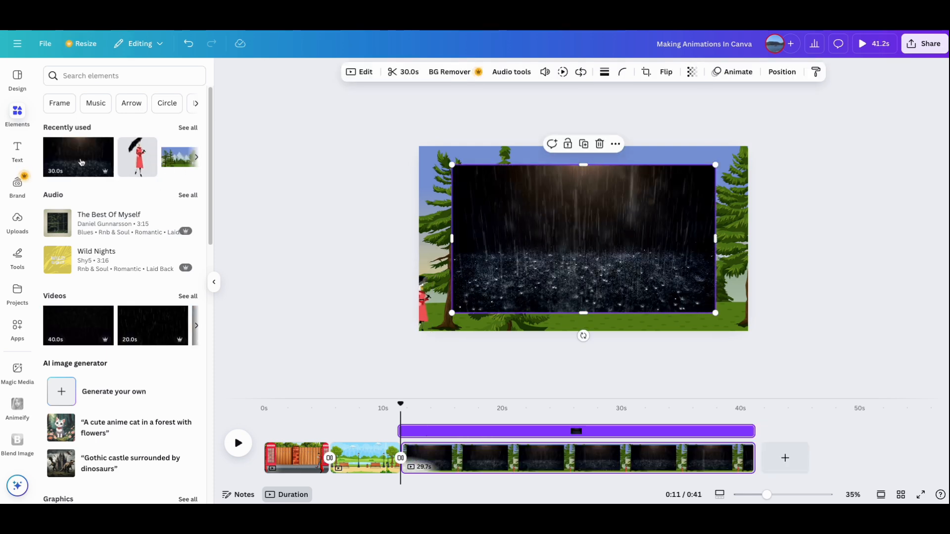
- Search the element library for "rain" and show only the video results
click(17, 185)
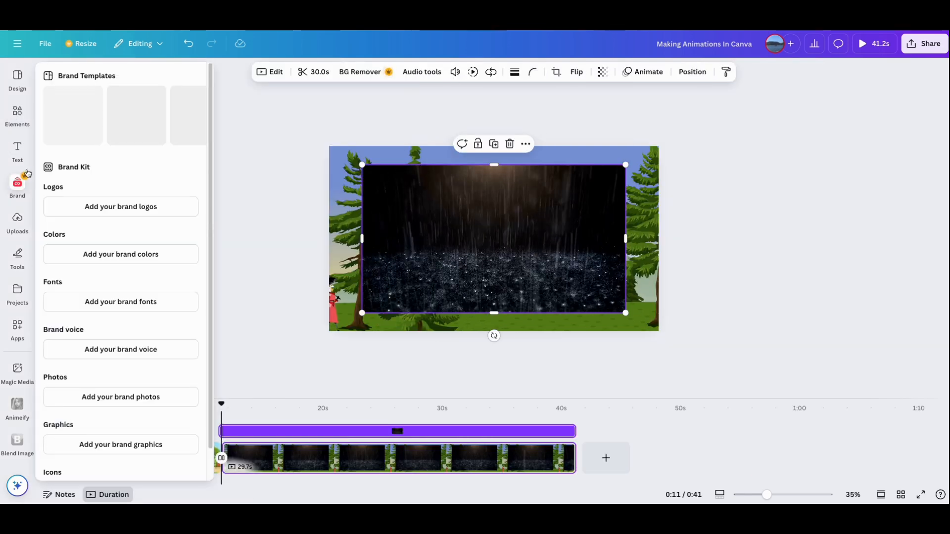
click(18, 149)
click(17, 114)
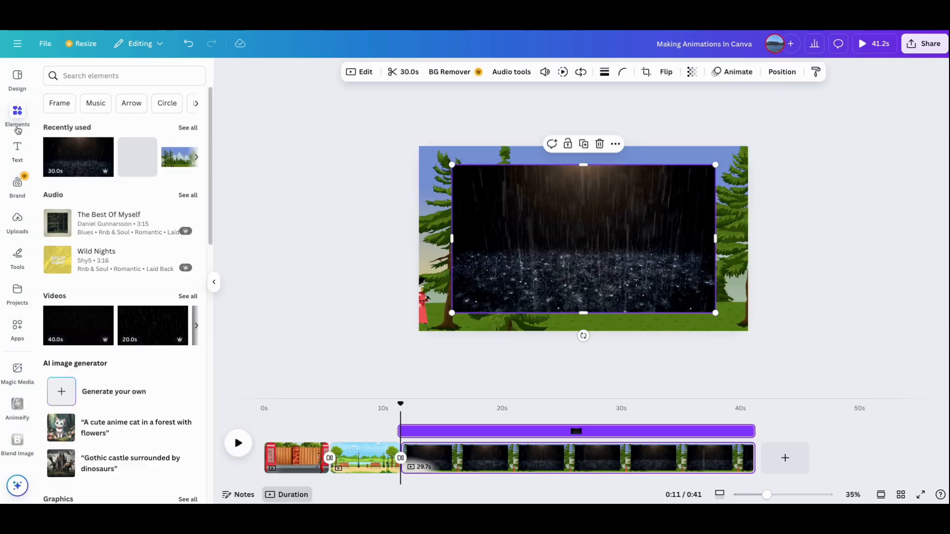
click(75, 76)
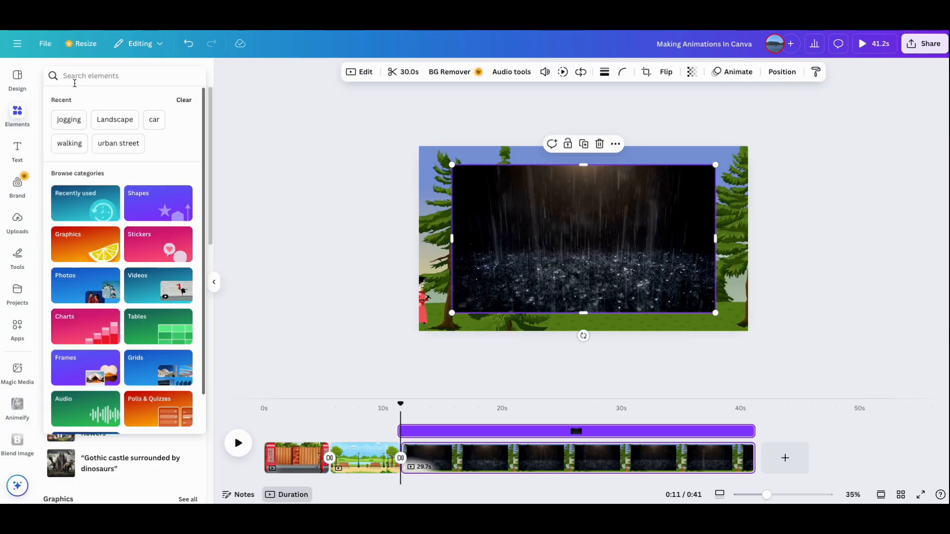
text(rain)
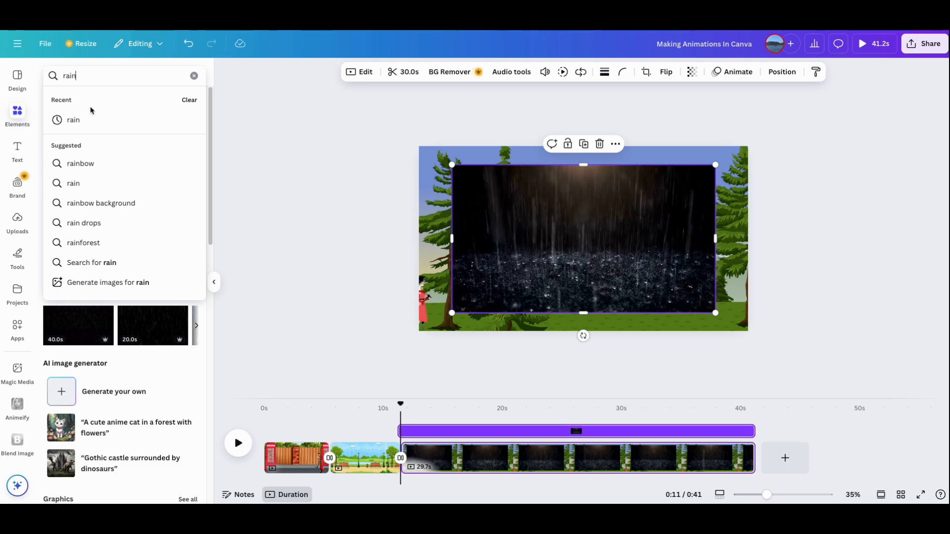
click(84, 120)
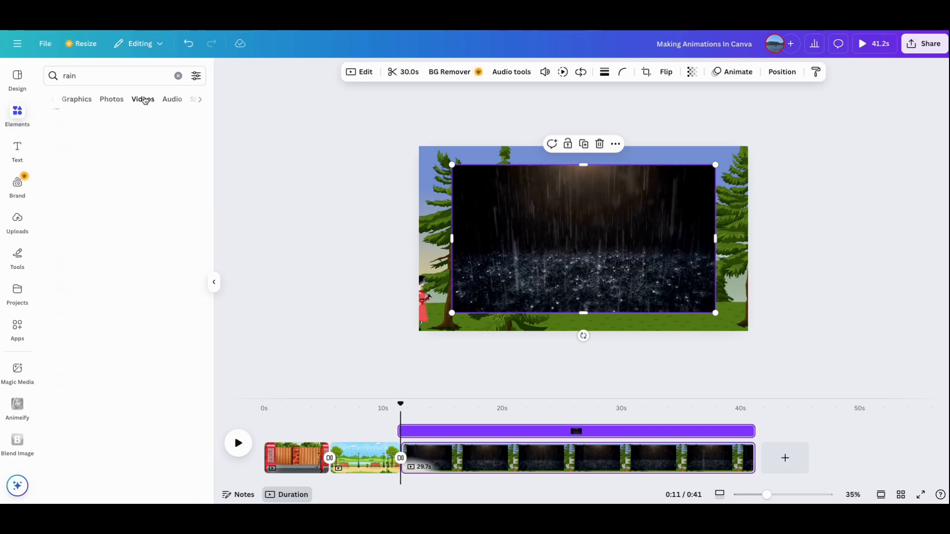
click(145, 99)
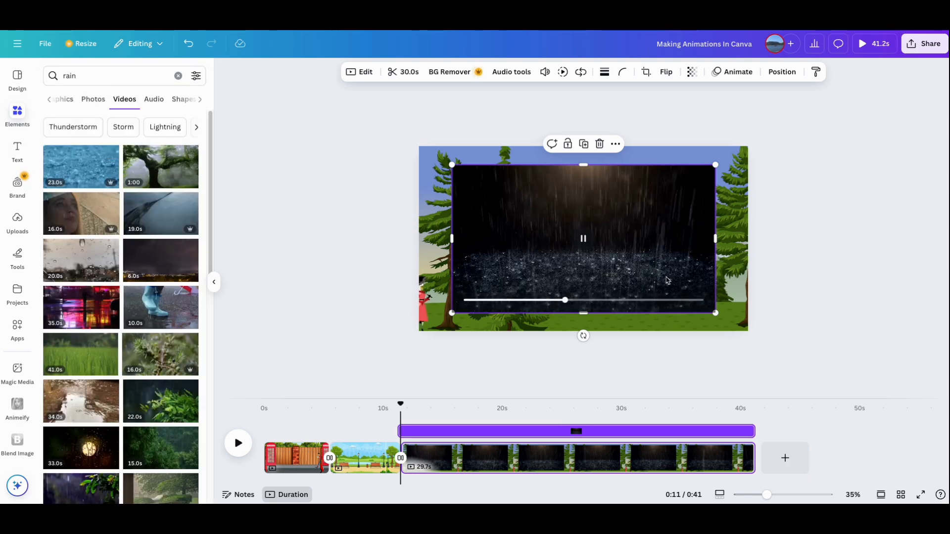
- Enlarge and position the rain video so that it covers the whole third page
drag(612, 260, 630, 292)
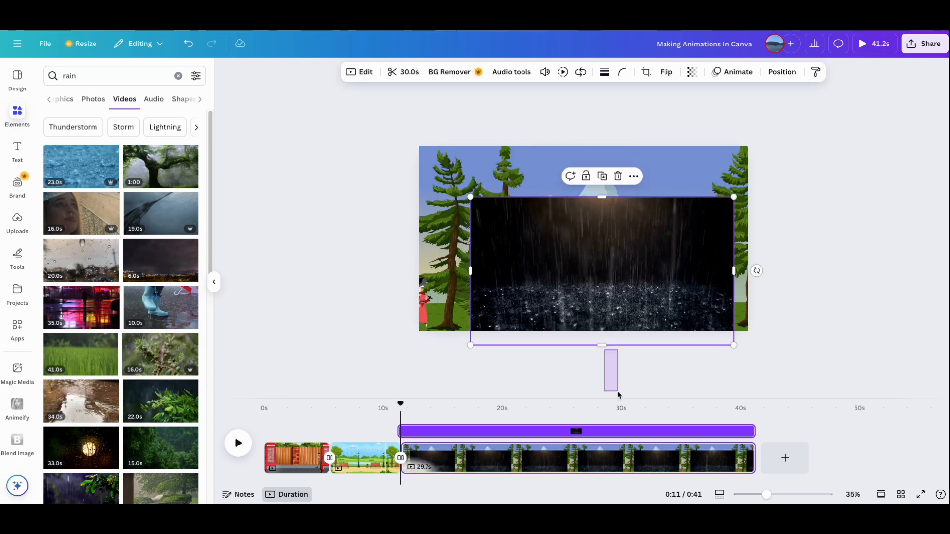
click(600, 357)
click(601, 327)
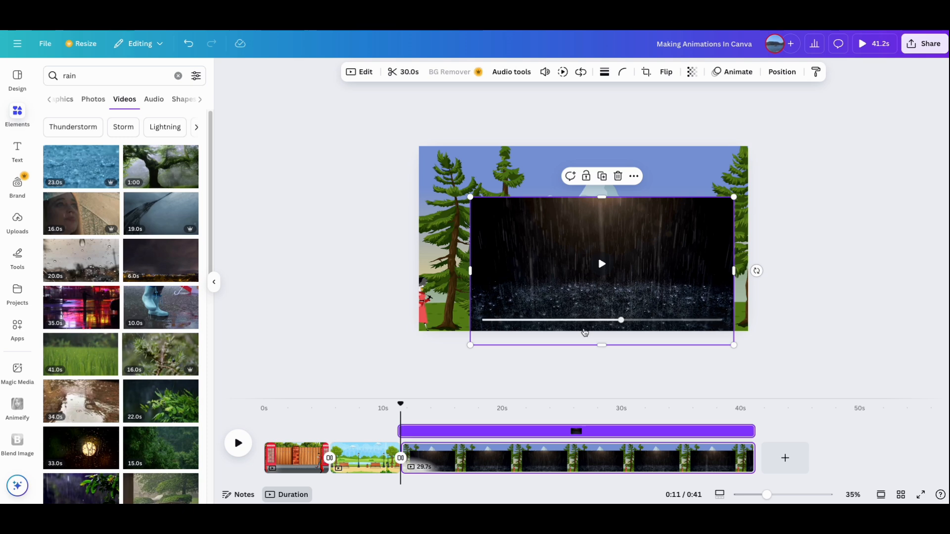
drag(601, 344, 616, 380)
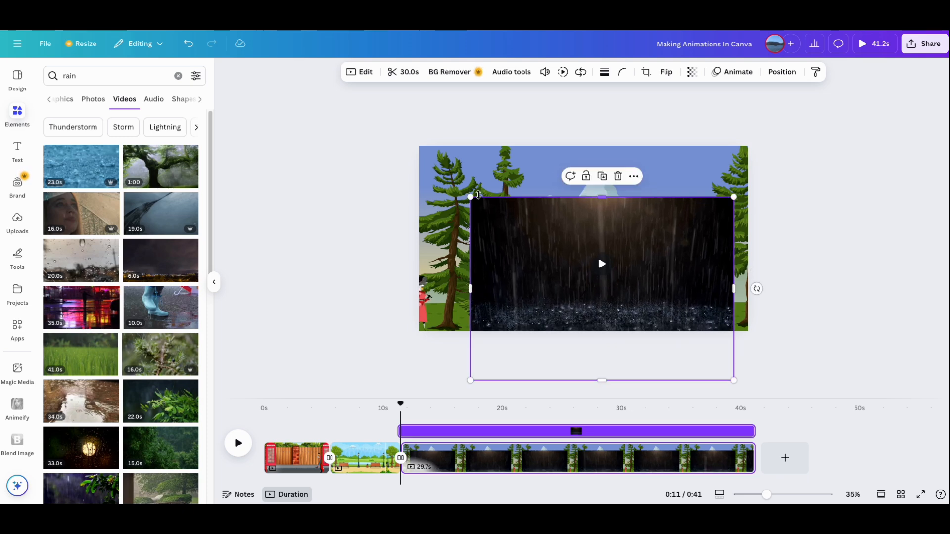
drag(470, 198, 405, 134)
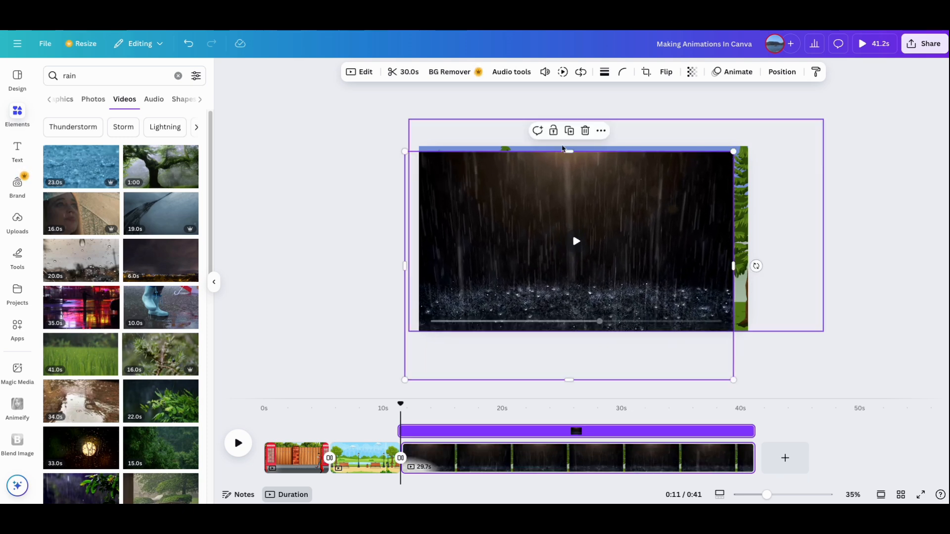
drag(736, 262, 774, 257)
drag(632, 252, 635, 260)
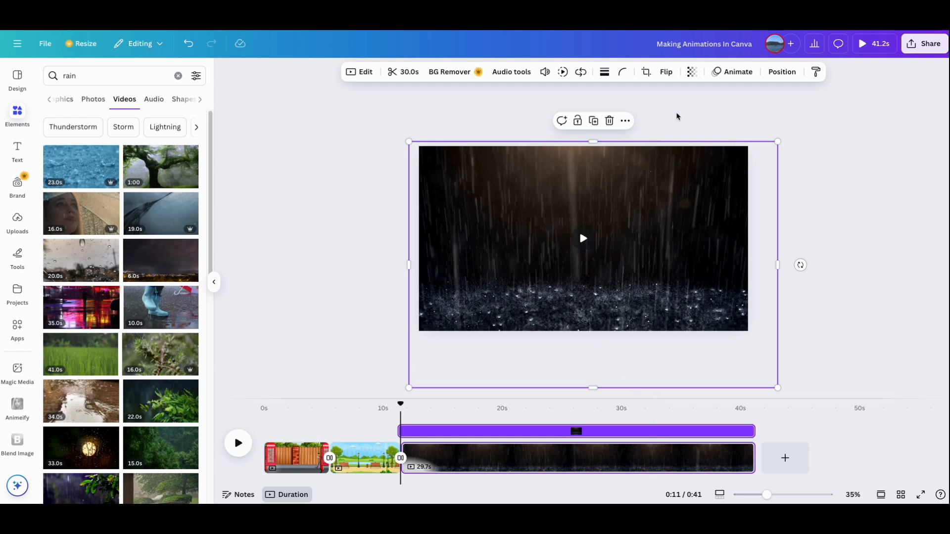
- Set the rain video's transparency to 14 and shorten the third page to 5.9 s
click(691, 71)
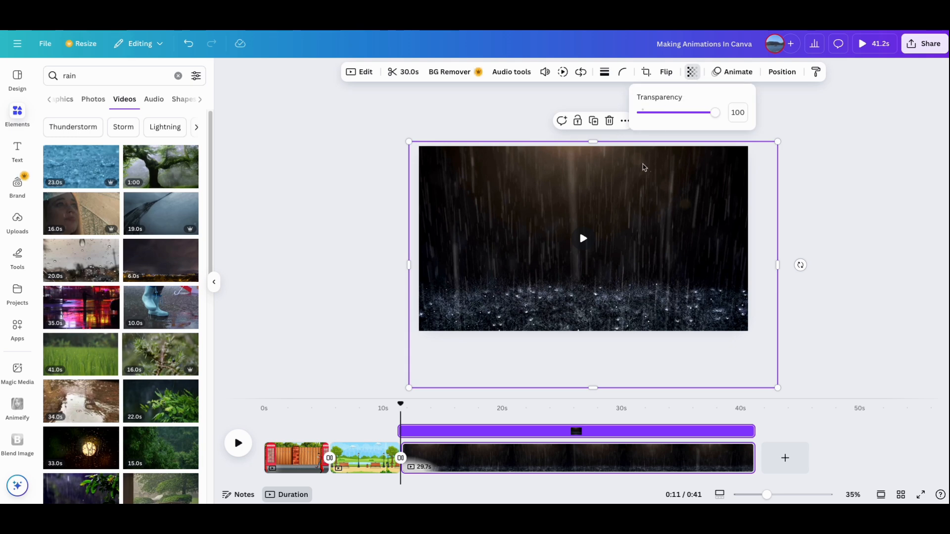
drag(716, 118, 652, 116)
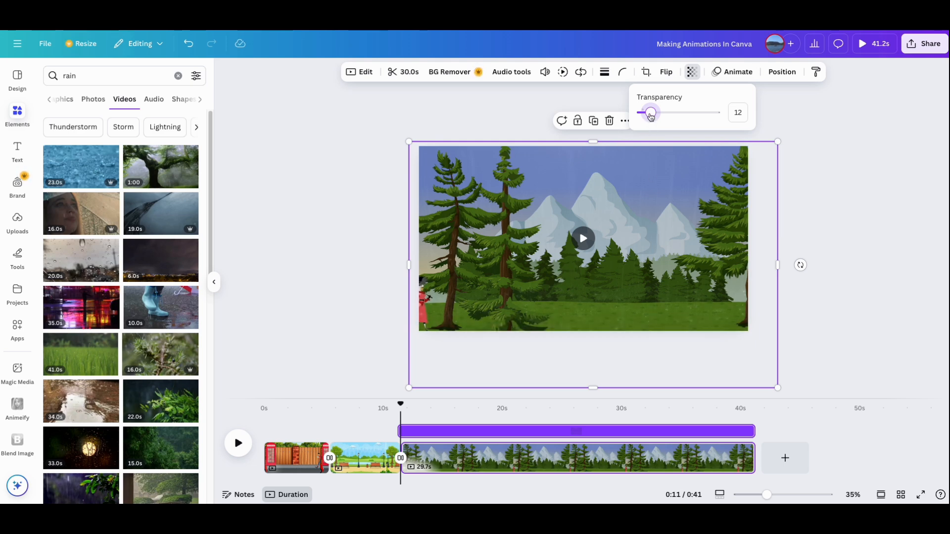
click(652, 115)
click(652, 114)
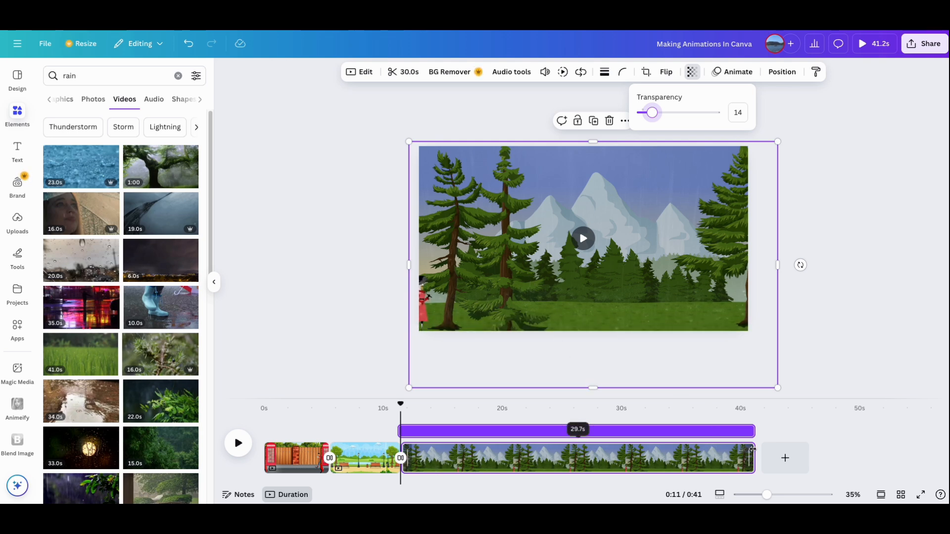
drag(753, 452, 468, 445)
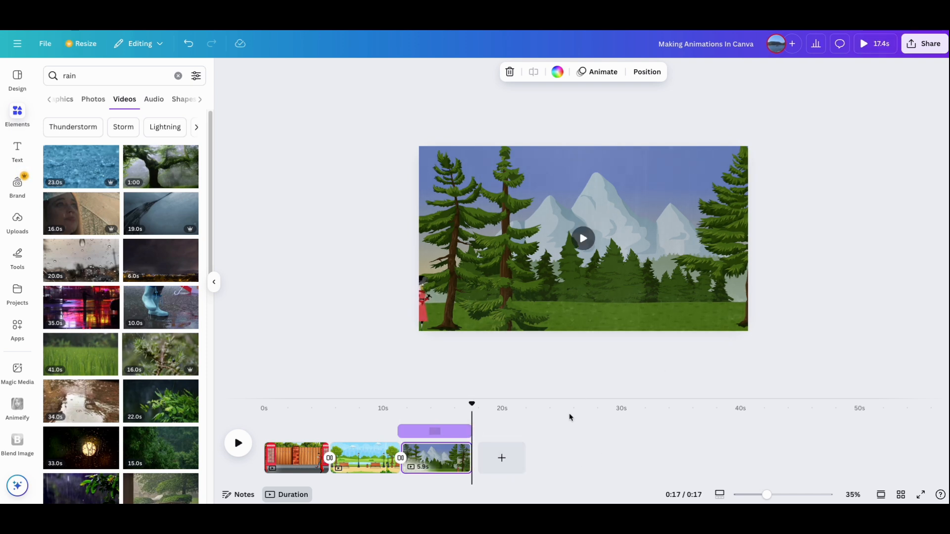
- Preview the third page from its start and play the whole video from the beginning
drag(473, 405, 401, 405)
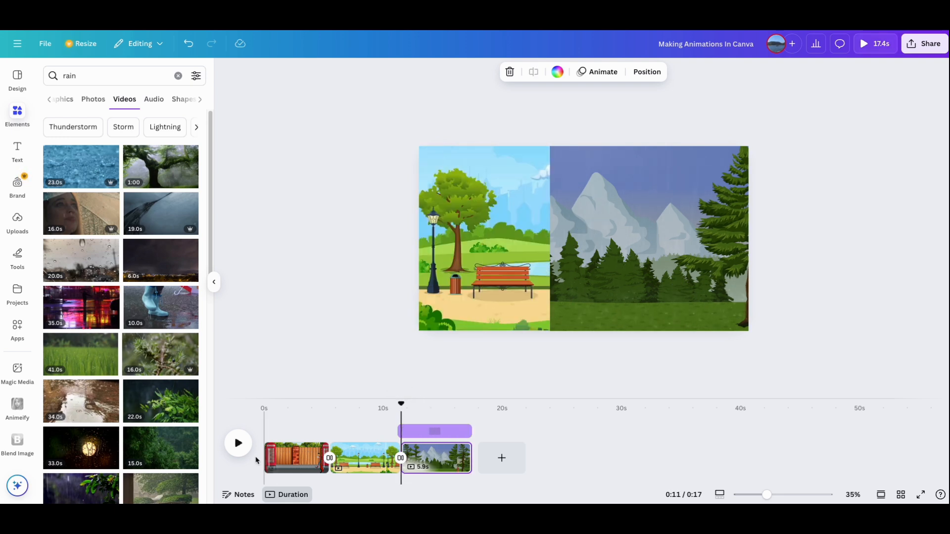
click(239, 443)
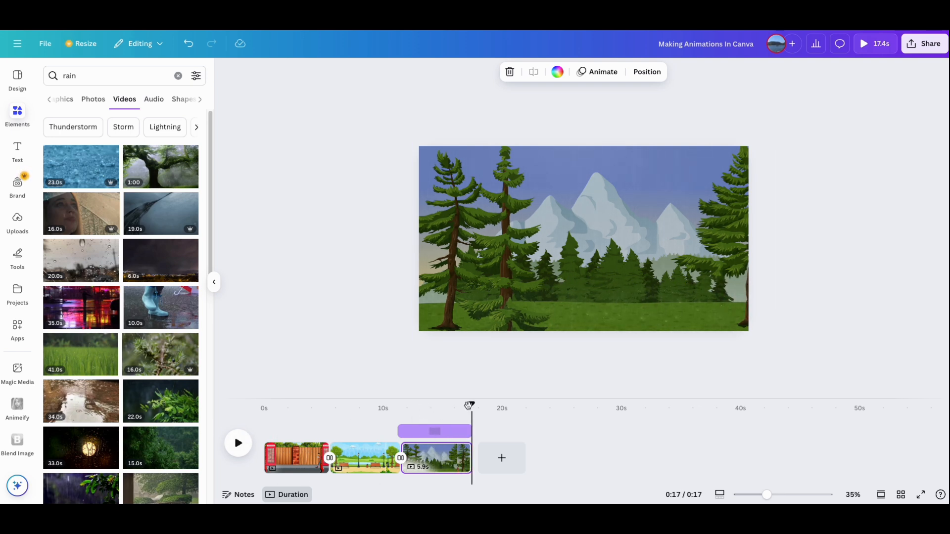
drag(471, 406, 264, 406)
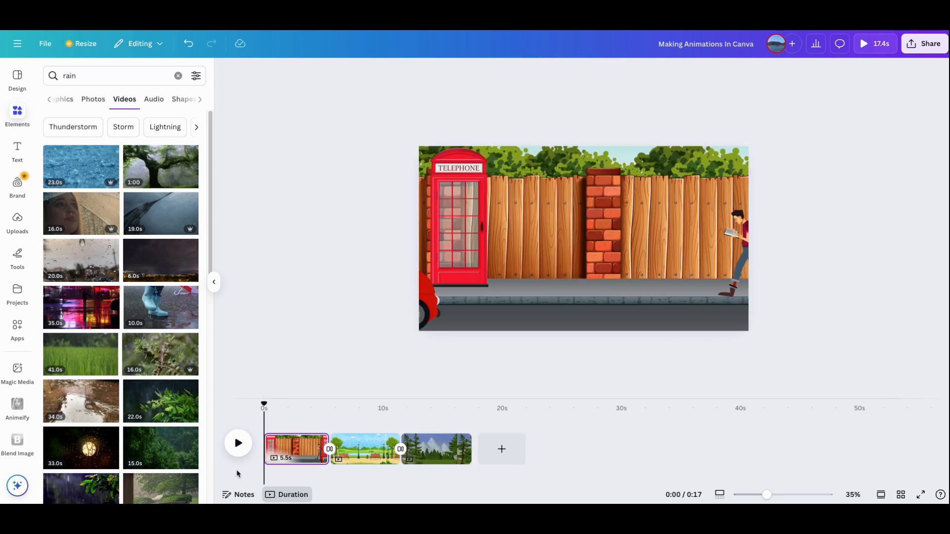
click(238, 443)
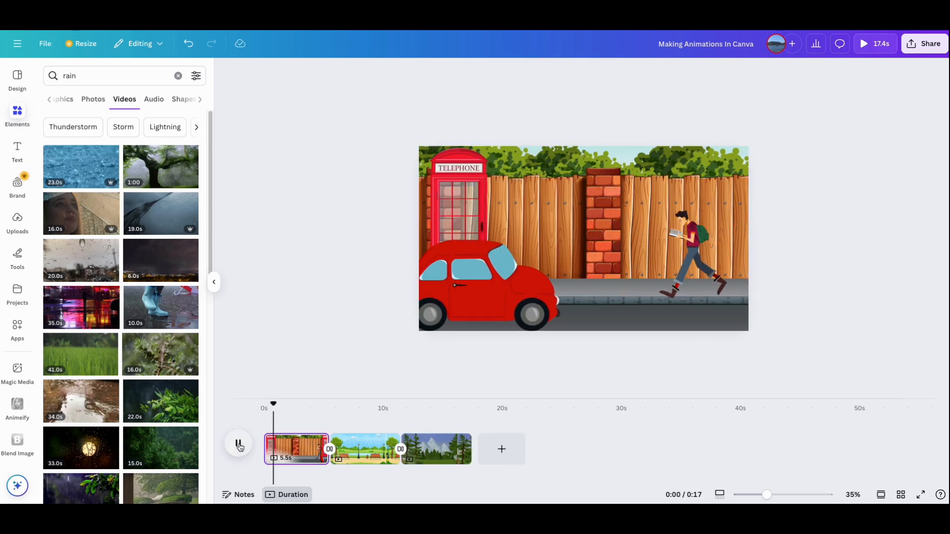